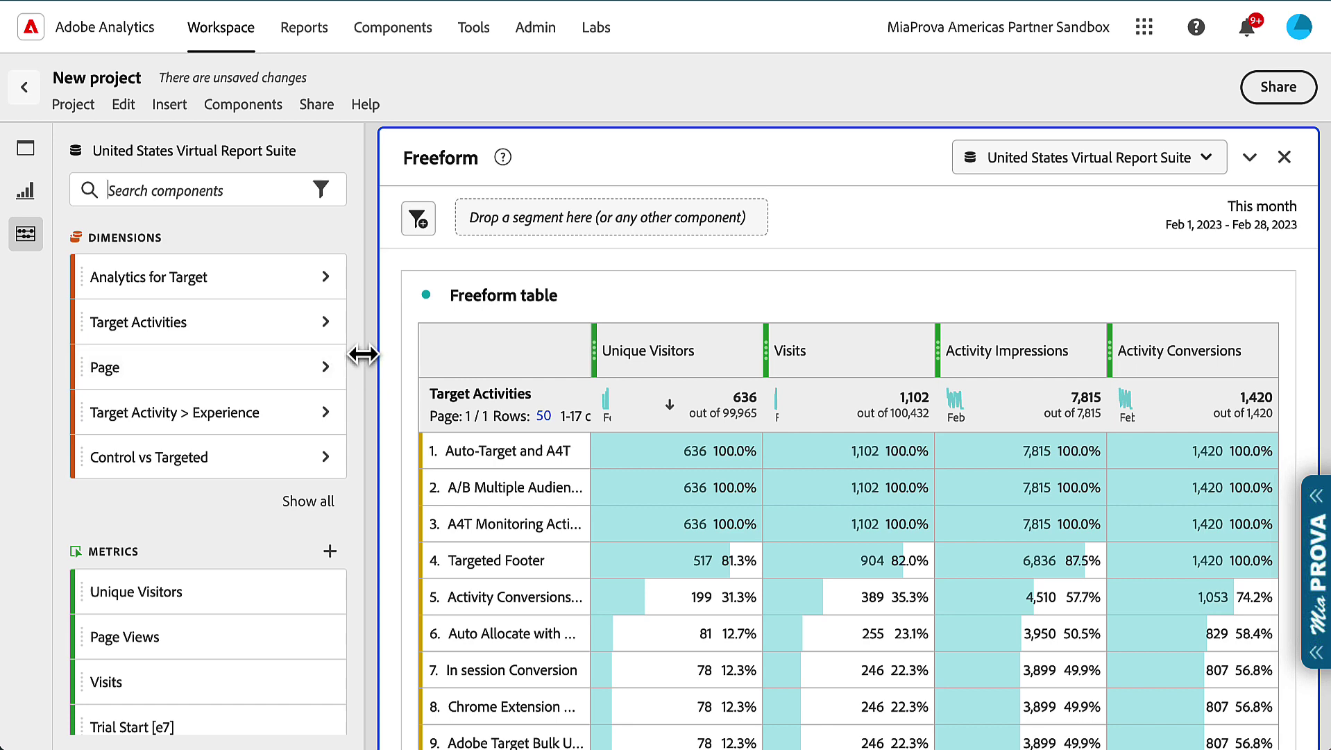
# Drag the Components panel divider left so the Target Activities Freeform table is wider.
pyautogui.moveTo(362, 355); pyautogui.dragTo(299, 352)
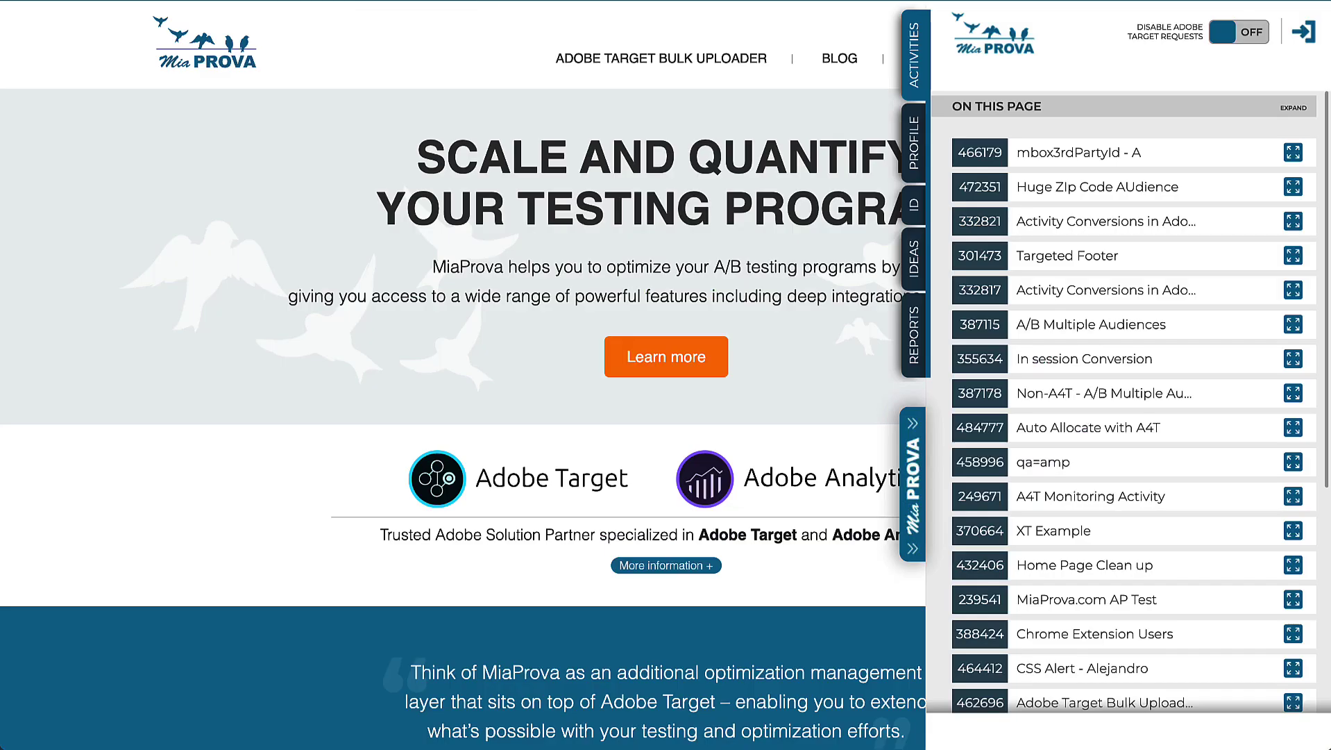
# Scroll the MiaProva On This Page list and check the mbox3rdPartyId - A activity's mbox details.
pyautogui.scroll(-5, 1083, 253)
pyautogui.scroll(-2, 990, 356)
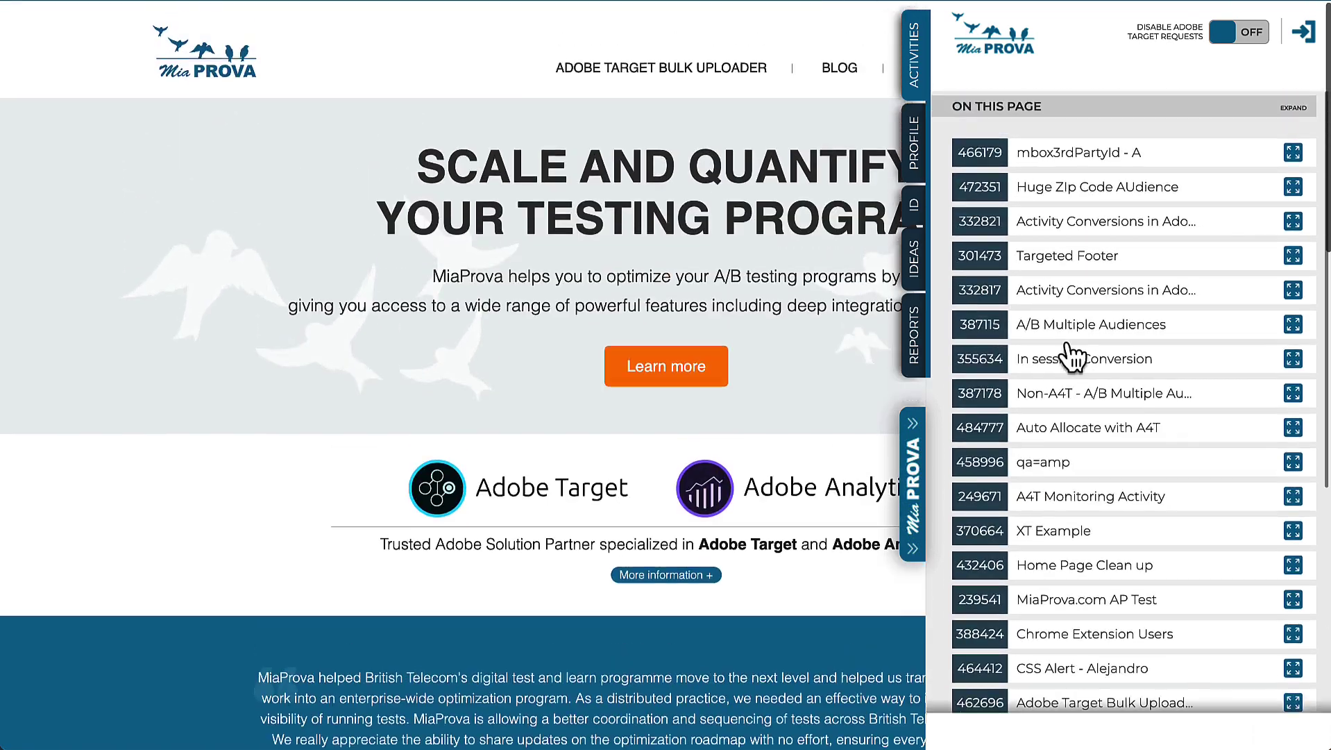
pyautogui.scroll(-10, 993, 356)
pyautogui.scroll(10, 1069, 378)
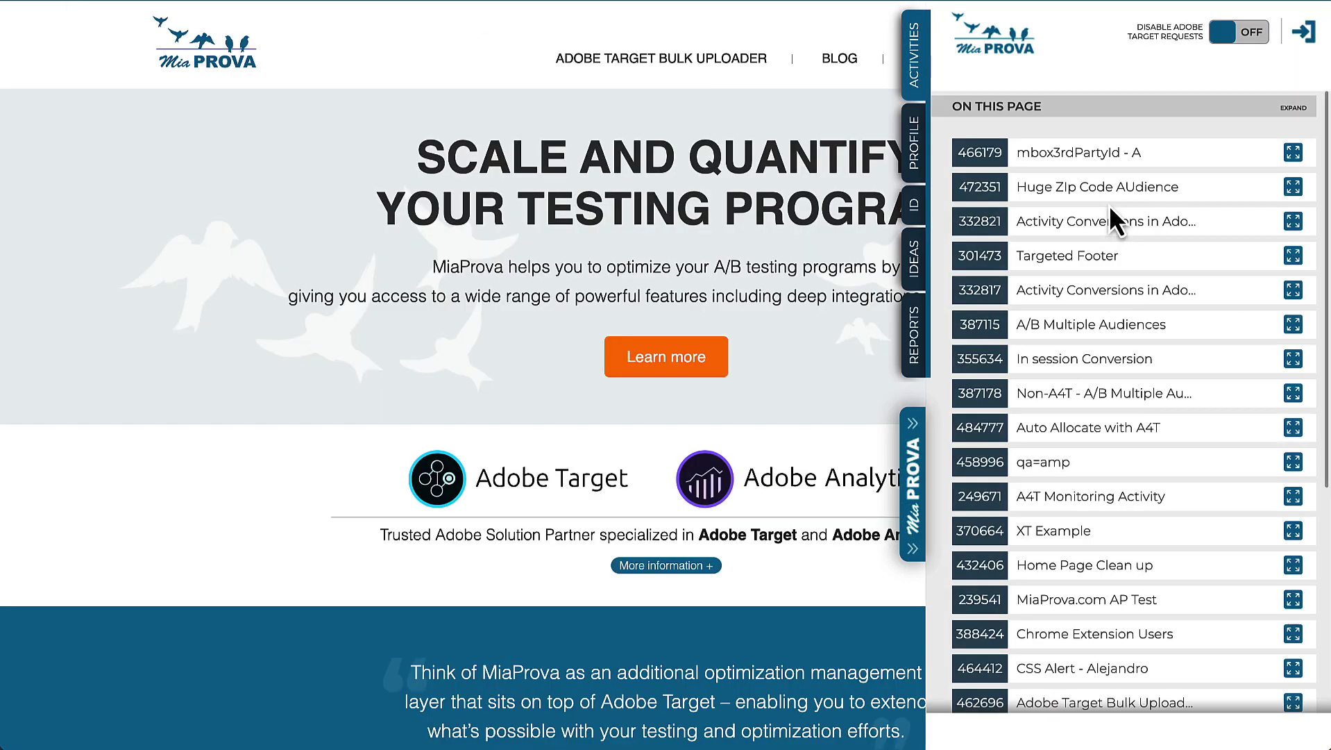
pyautogui.scroll(-5, 1132, 498)
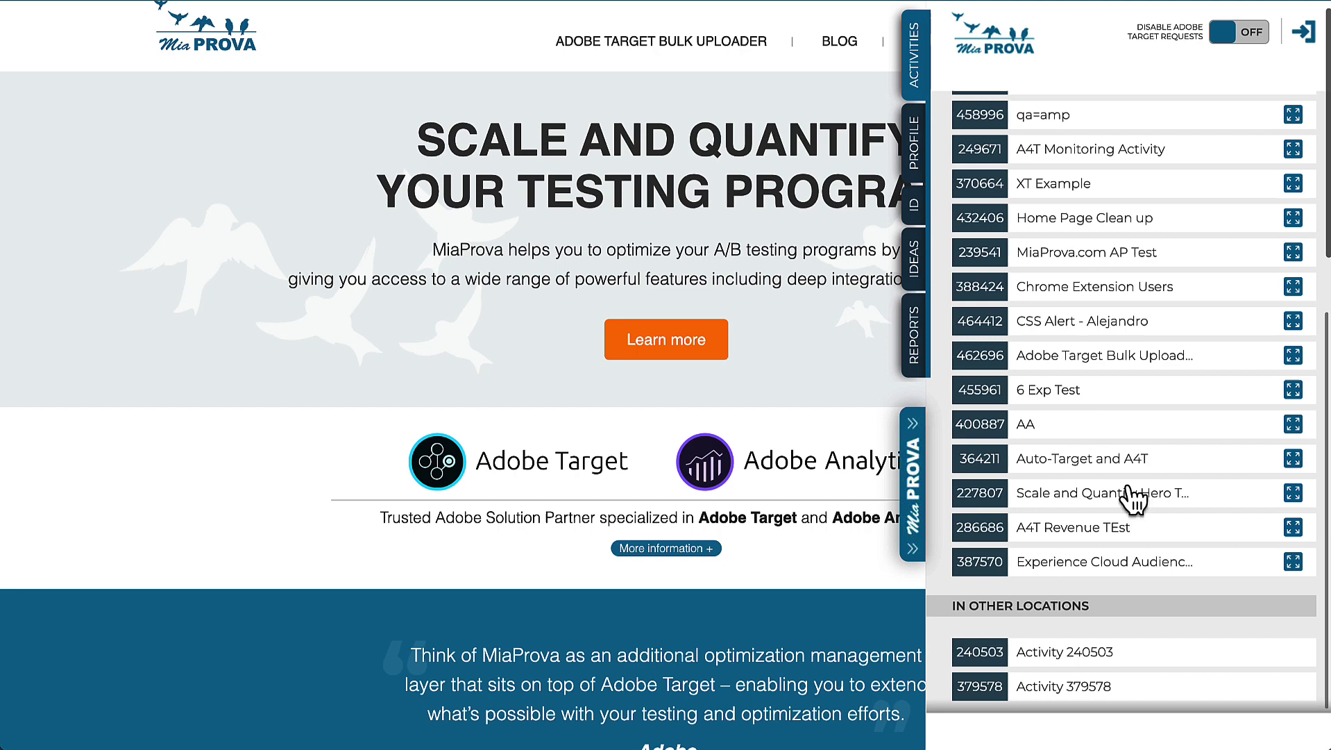
pyautogui.scroll(5, 1055, 500)
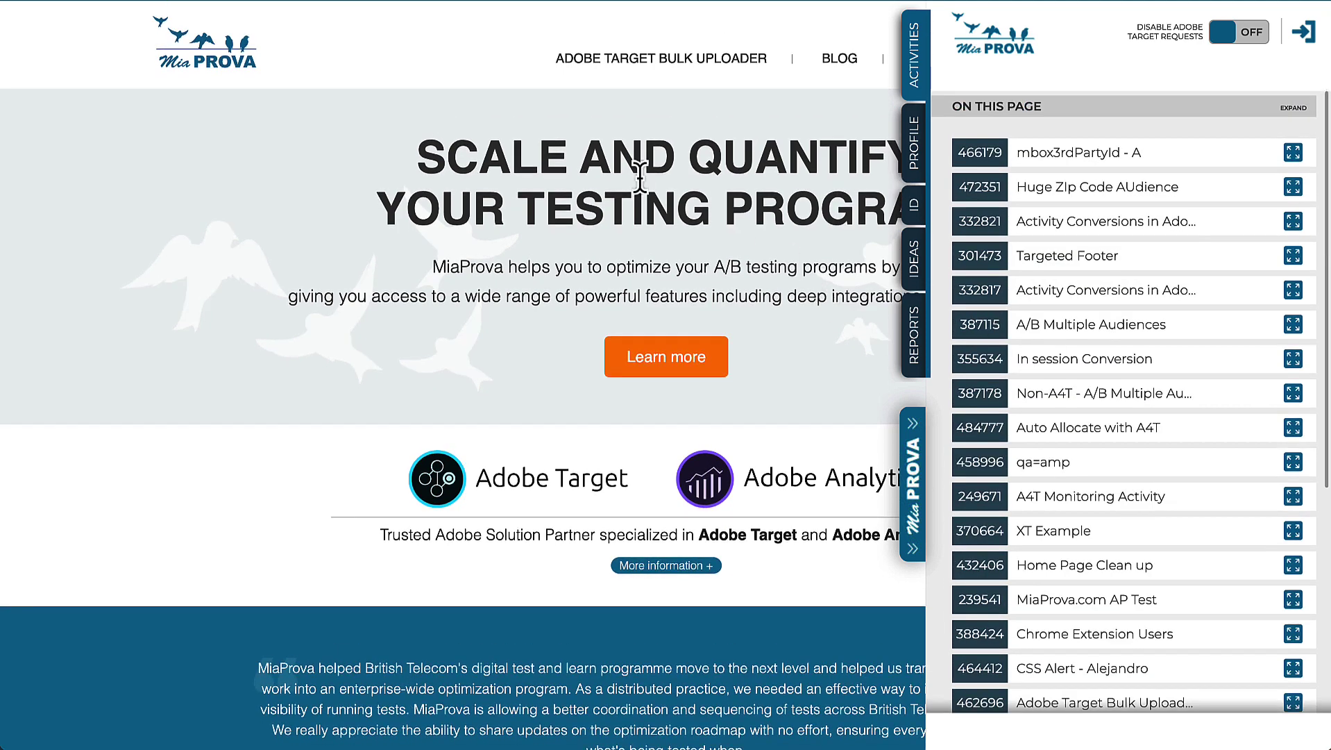
pyautogui.click(1107, 158)
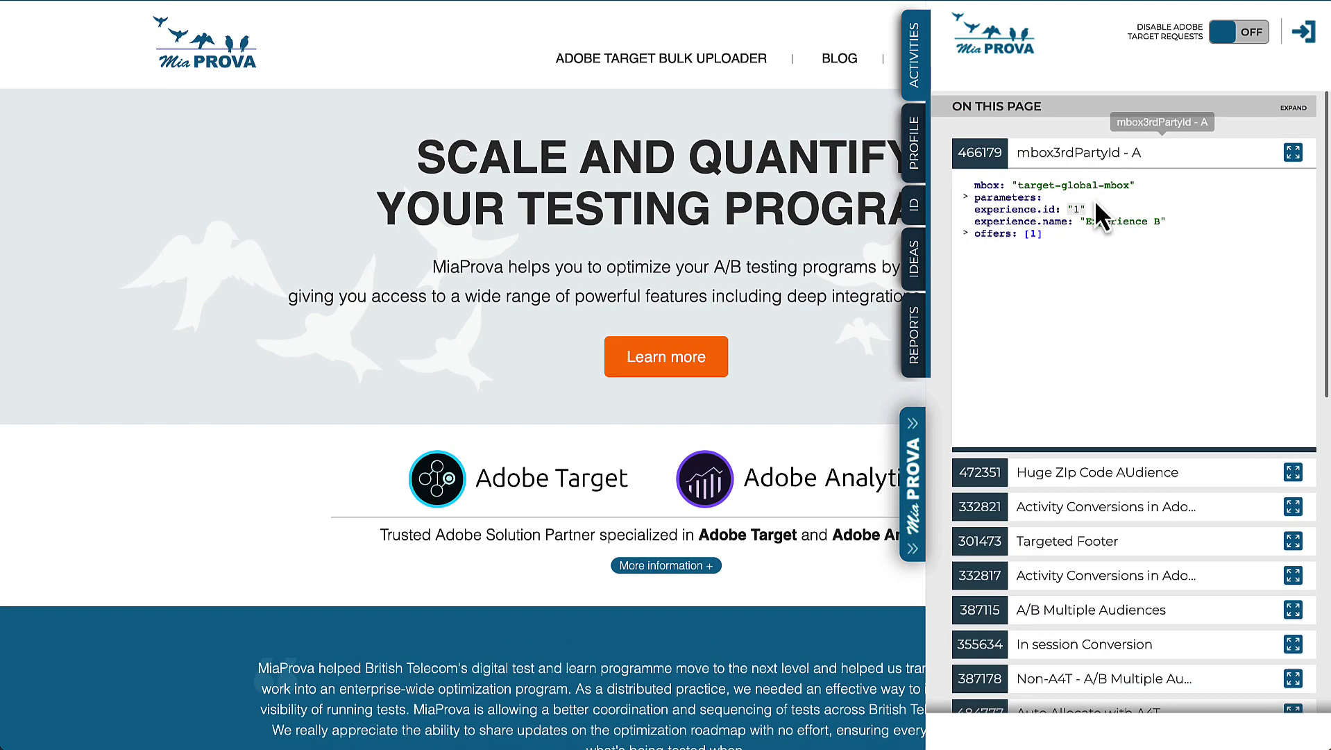
pyautogui.click(1091, 167)
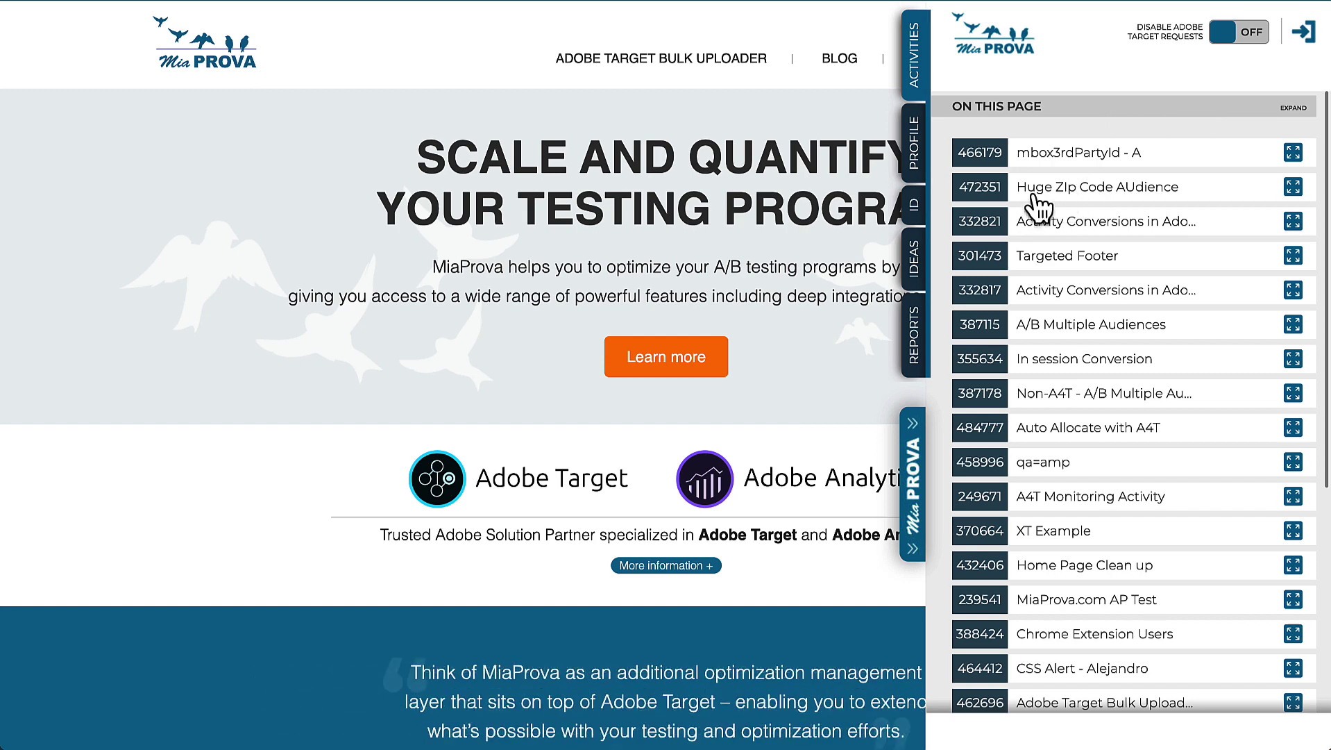
# Reload and inspect mbox details for mbox3rdPartyId - A, Huge Zip Code AUdience, Targeted Footer and 332821.
pyautogui.click(82, 4)
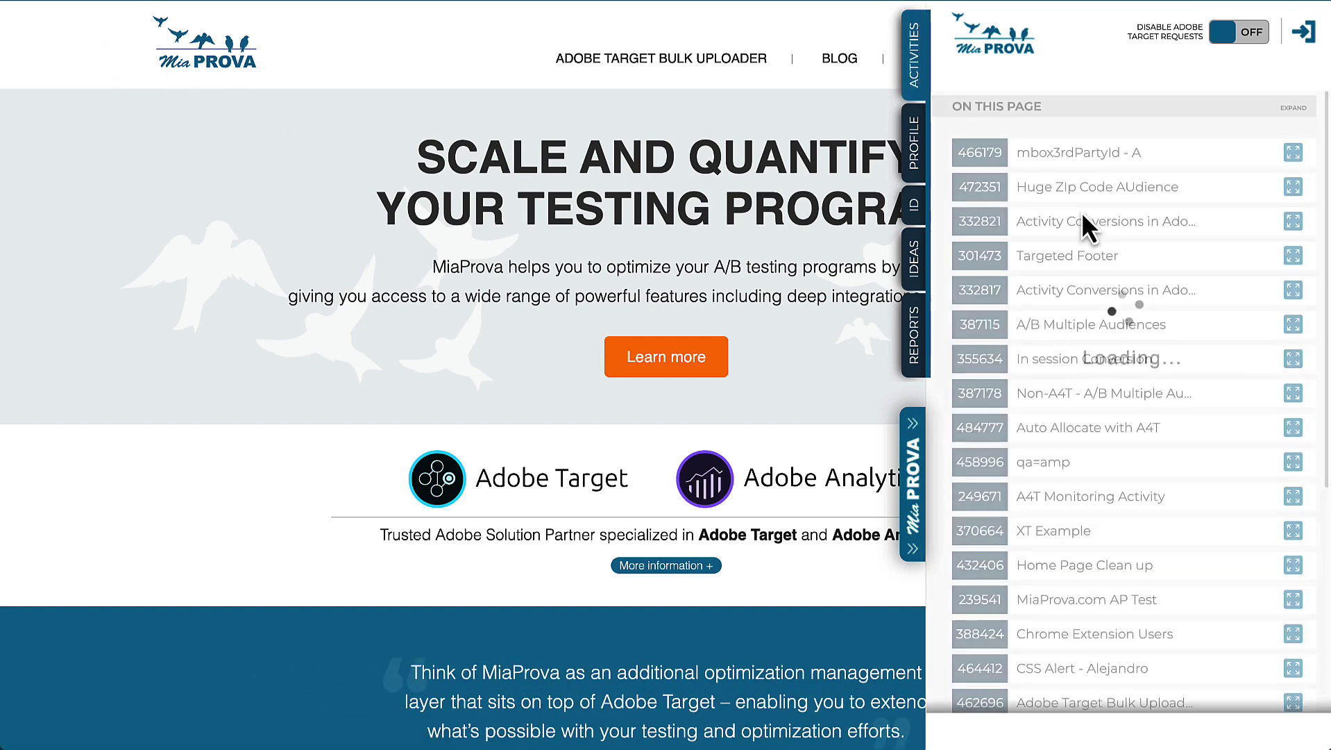
pyautogui.click(1103, 161)
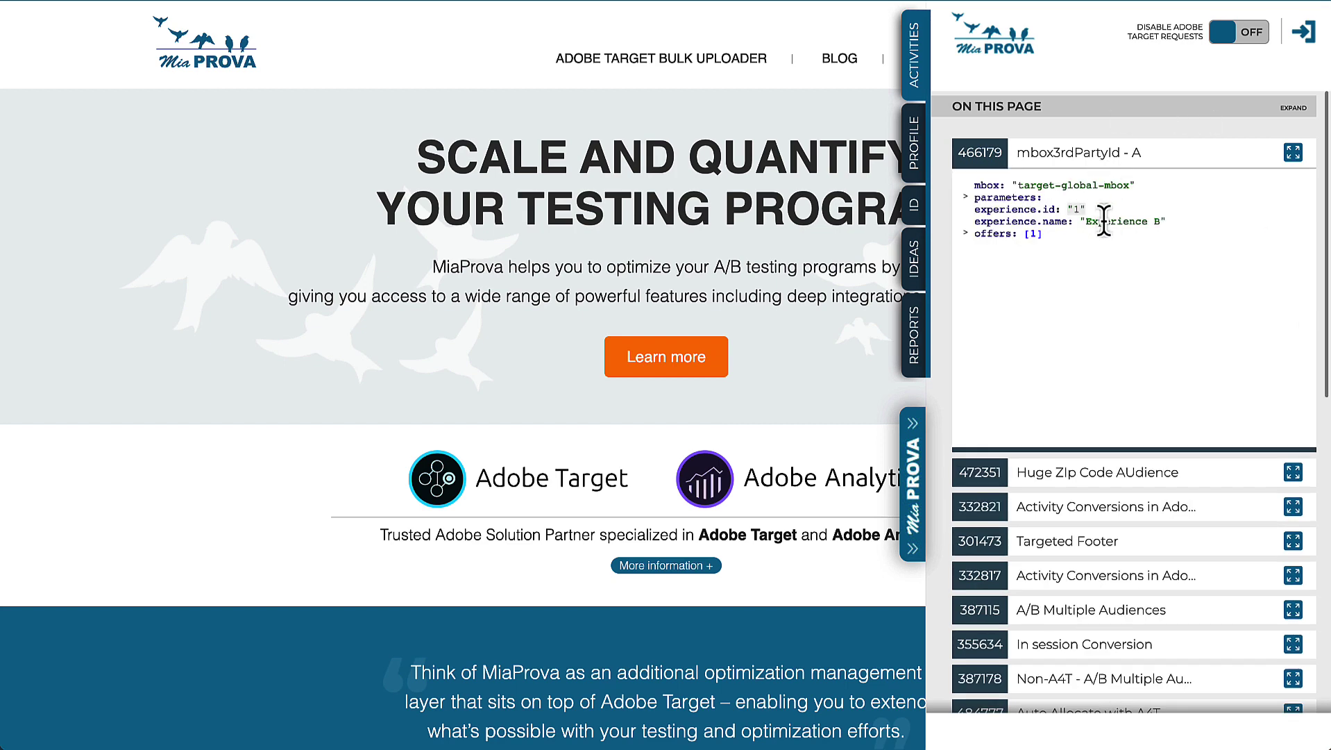
pyautogui.click(1120, 481)
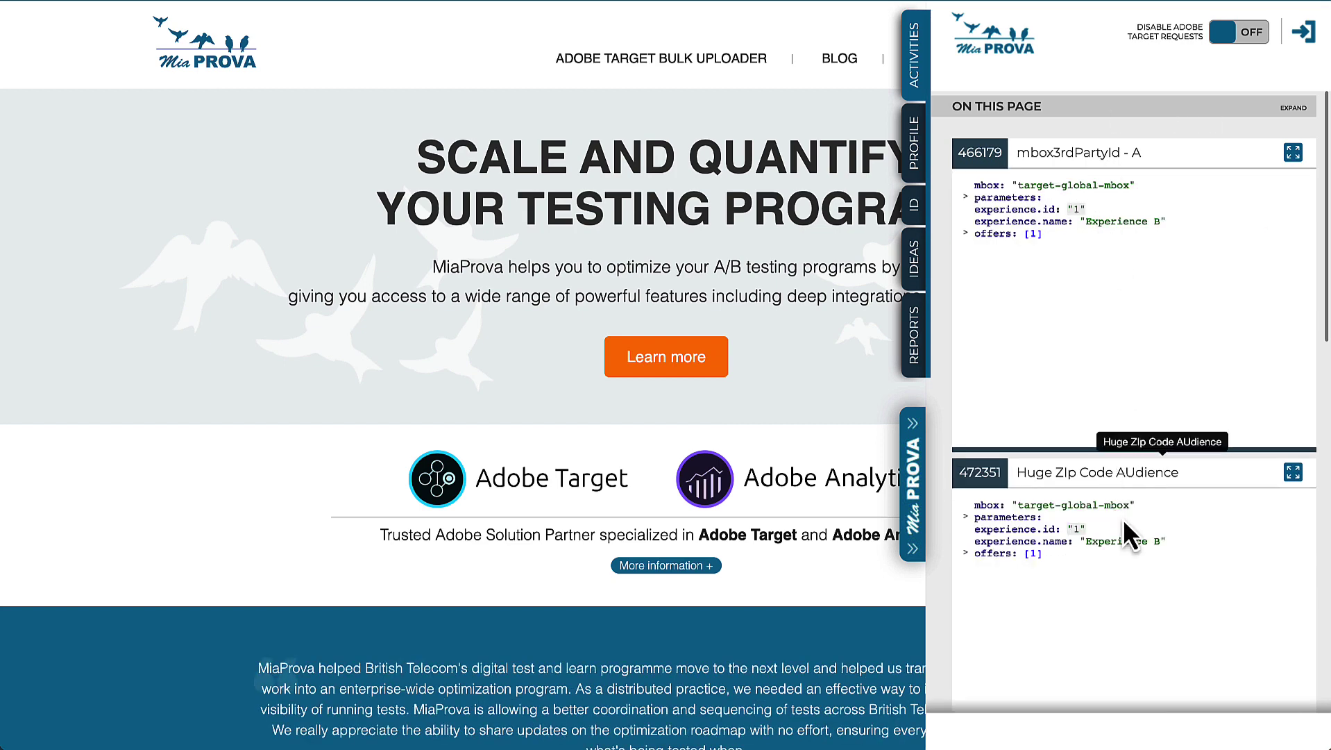
pyautogui.click(1124, 476)
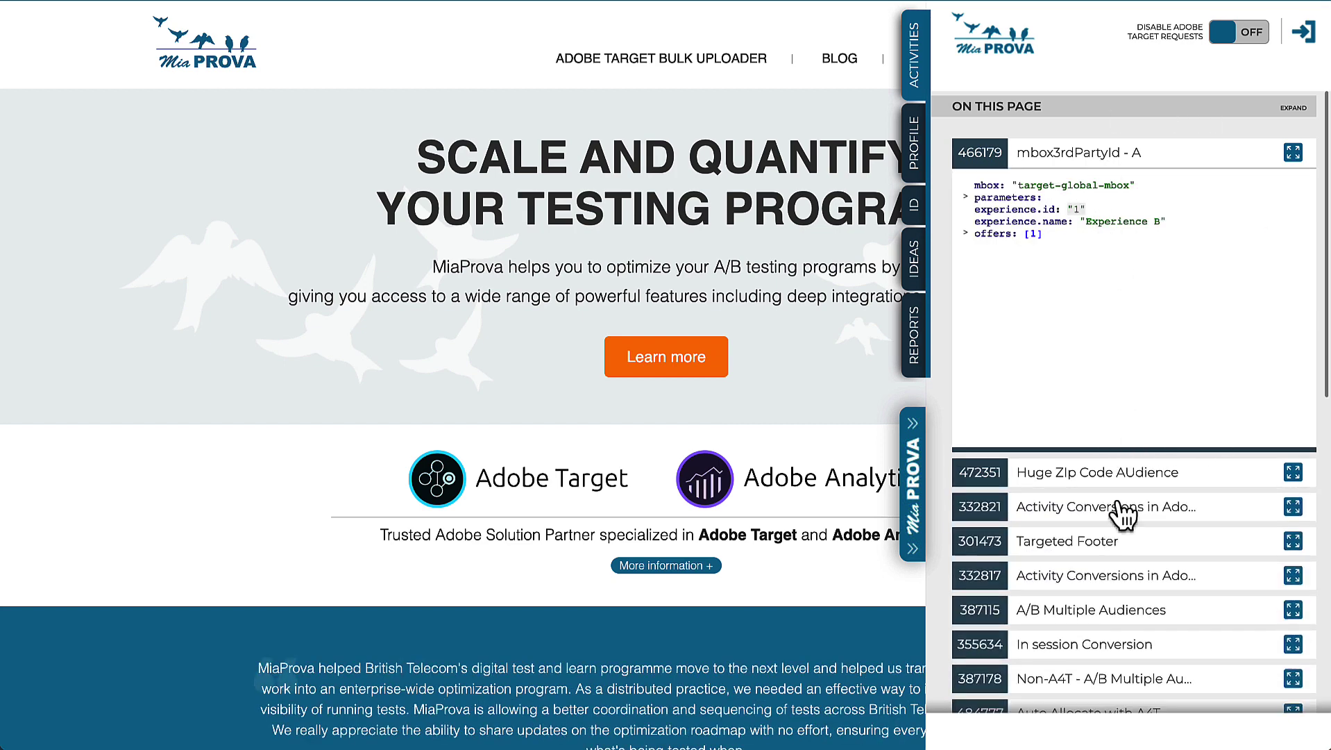
pyautogui.click(1107, 542)
pyautogui.click(1119, 506)
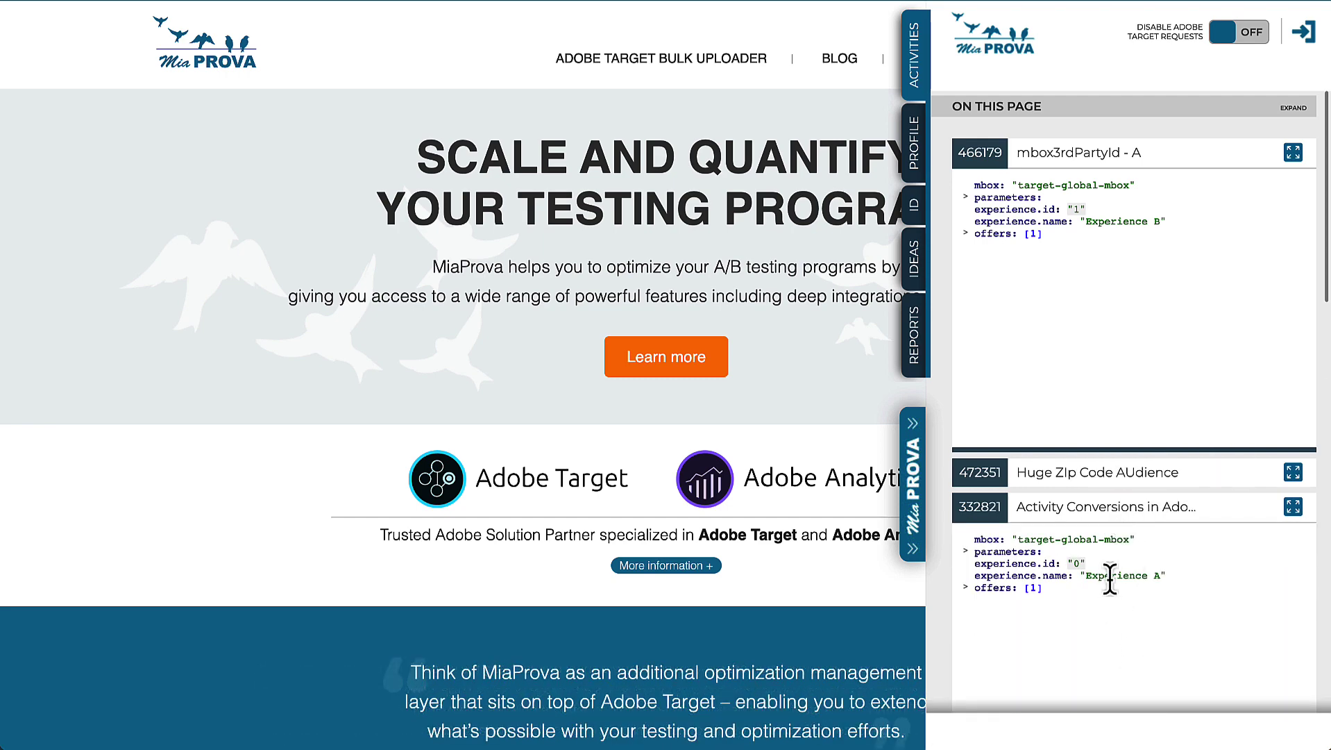
pyautogui.click(1093, 507)
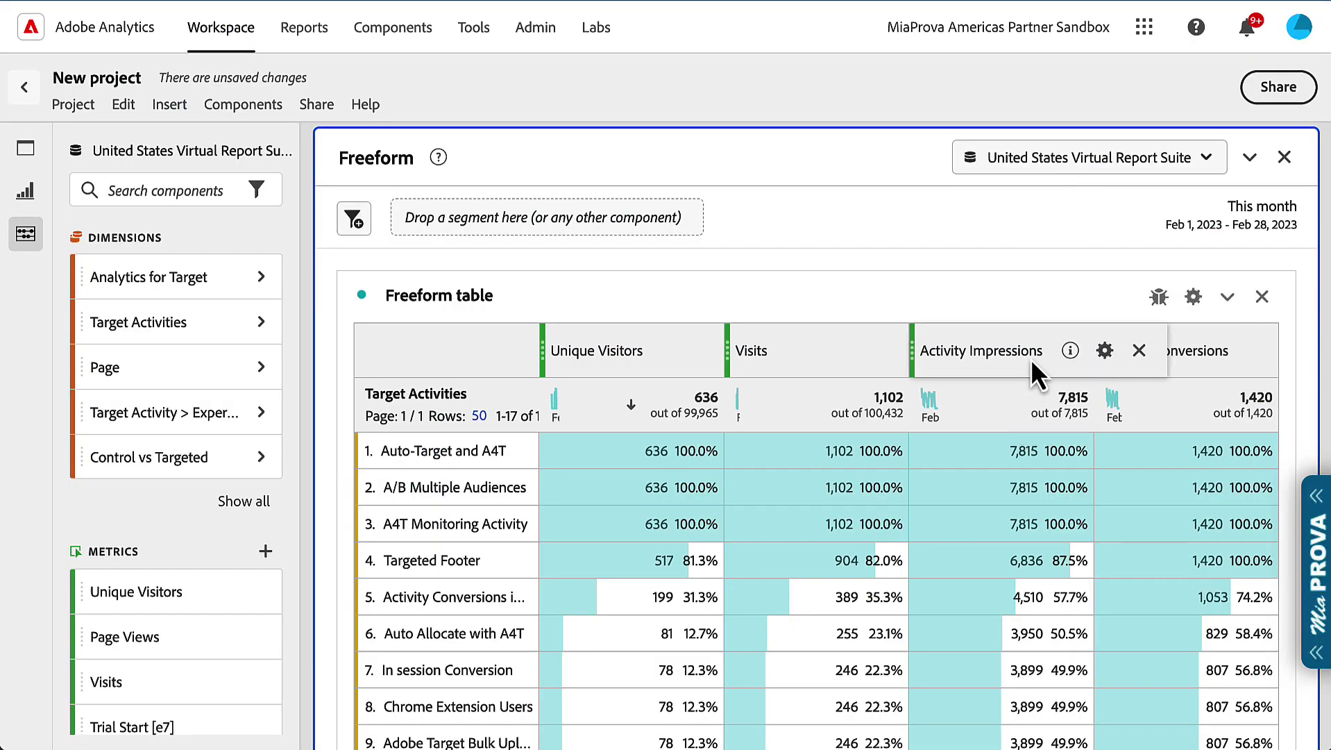
# Switch the Activity Impressions column to the non-default Same Touch attribution model.
pyautogui.click(1106, 351)
pyautogui.scroll(-3, 1076, 454)
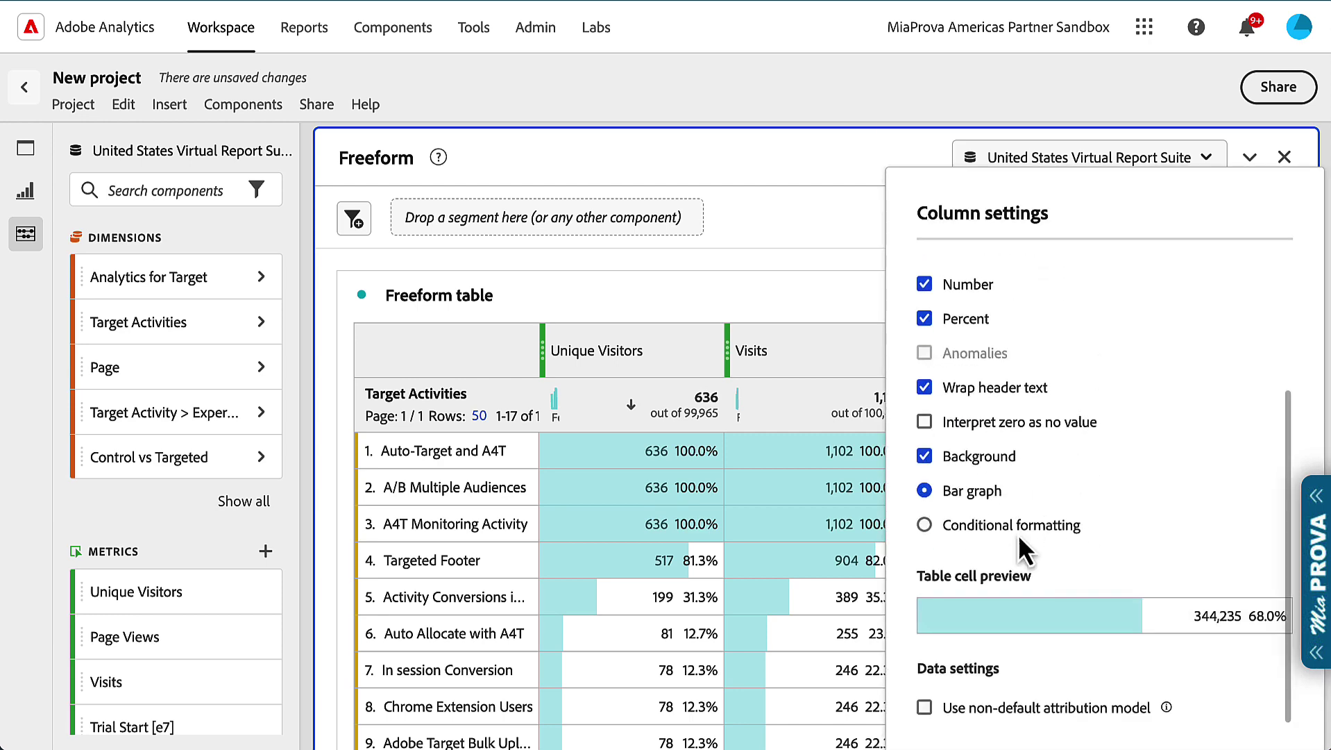
pyautogui.click(1010, 711)
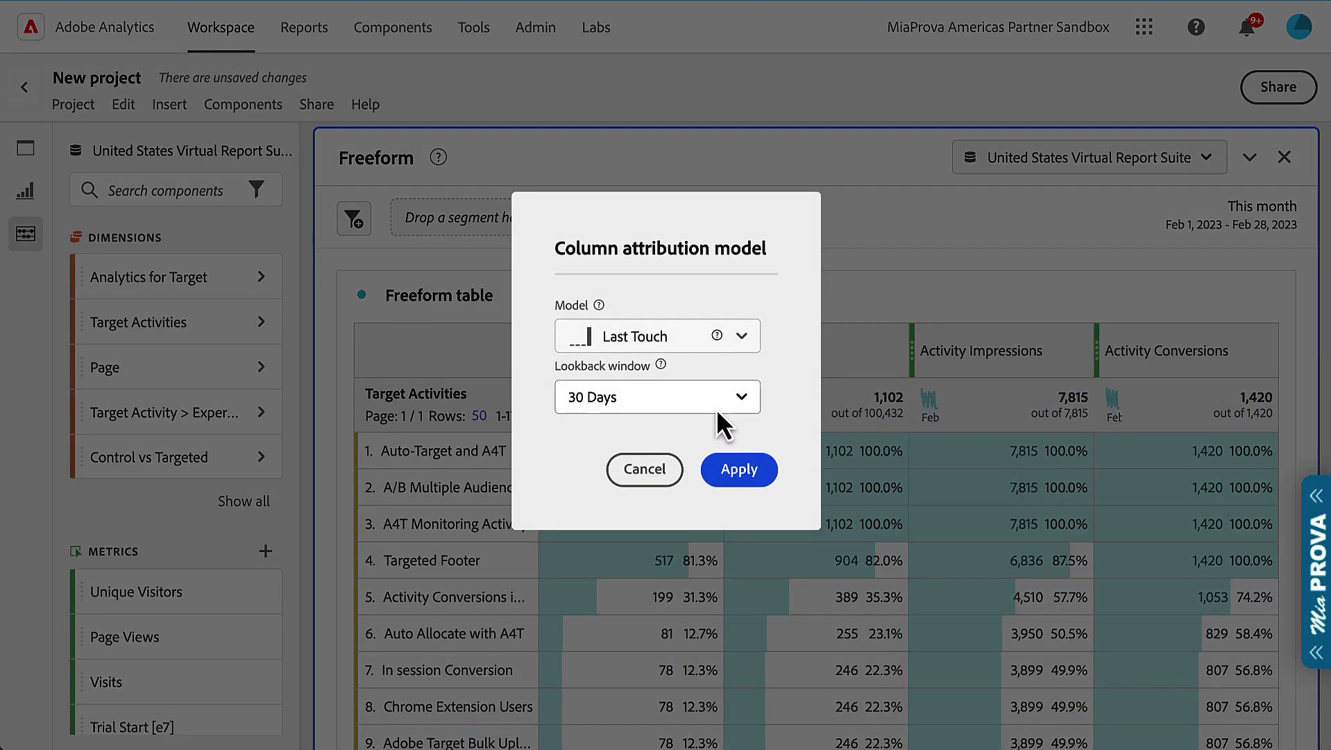
pyautogui.click(676, 340)
pyautogui.click(663, 559)
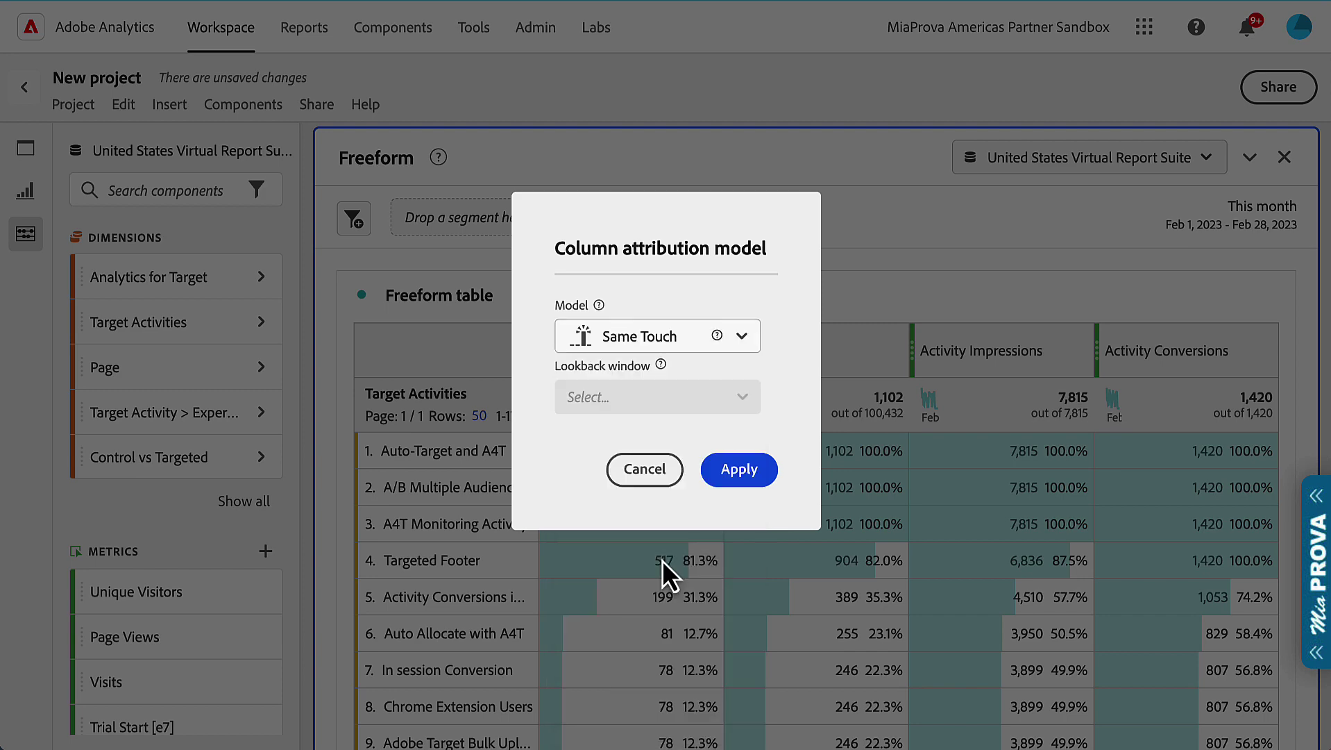
pyautogui.click(742, 472)
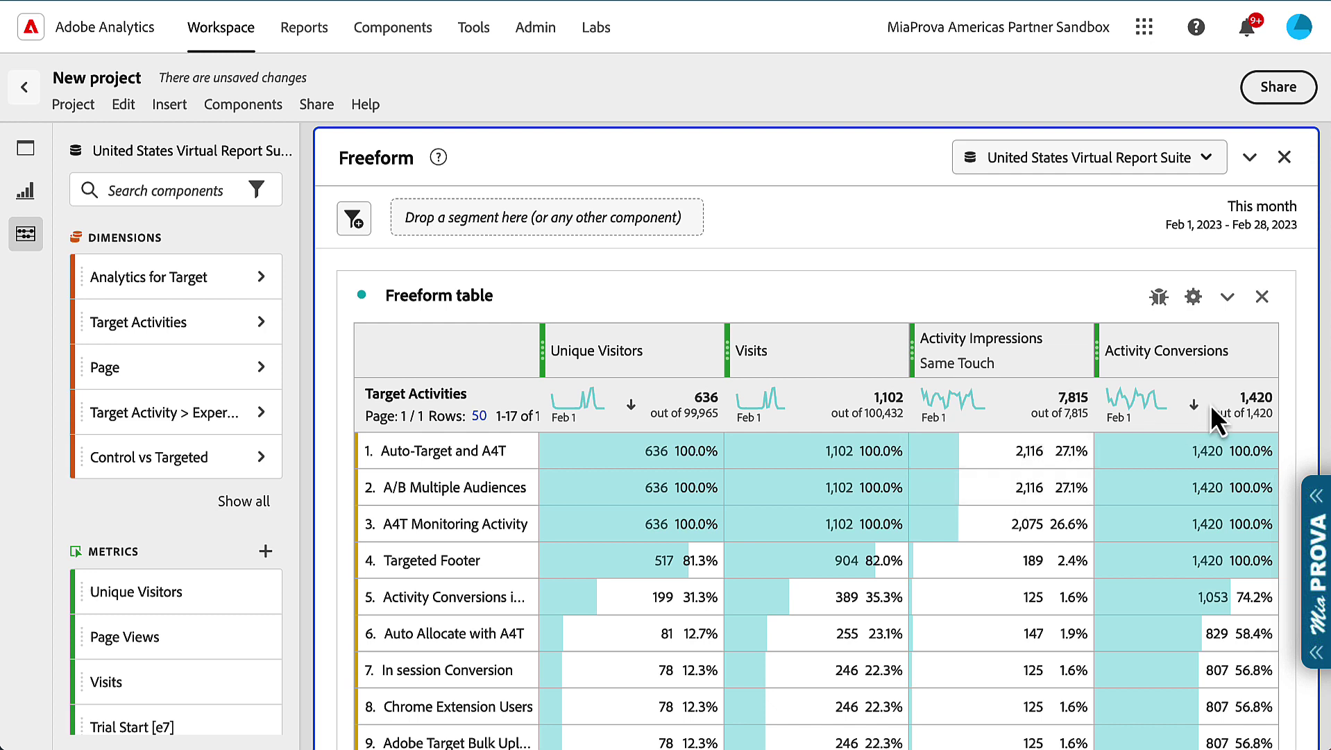
# Switch the Activity Conversions column to the non-default Same Touch attribution model.
pyautogui.moveTo(1215, 350)
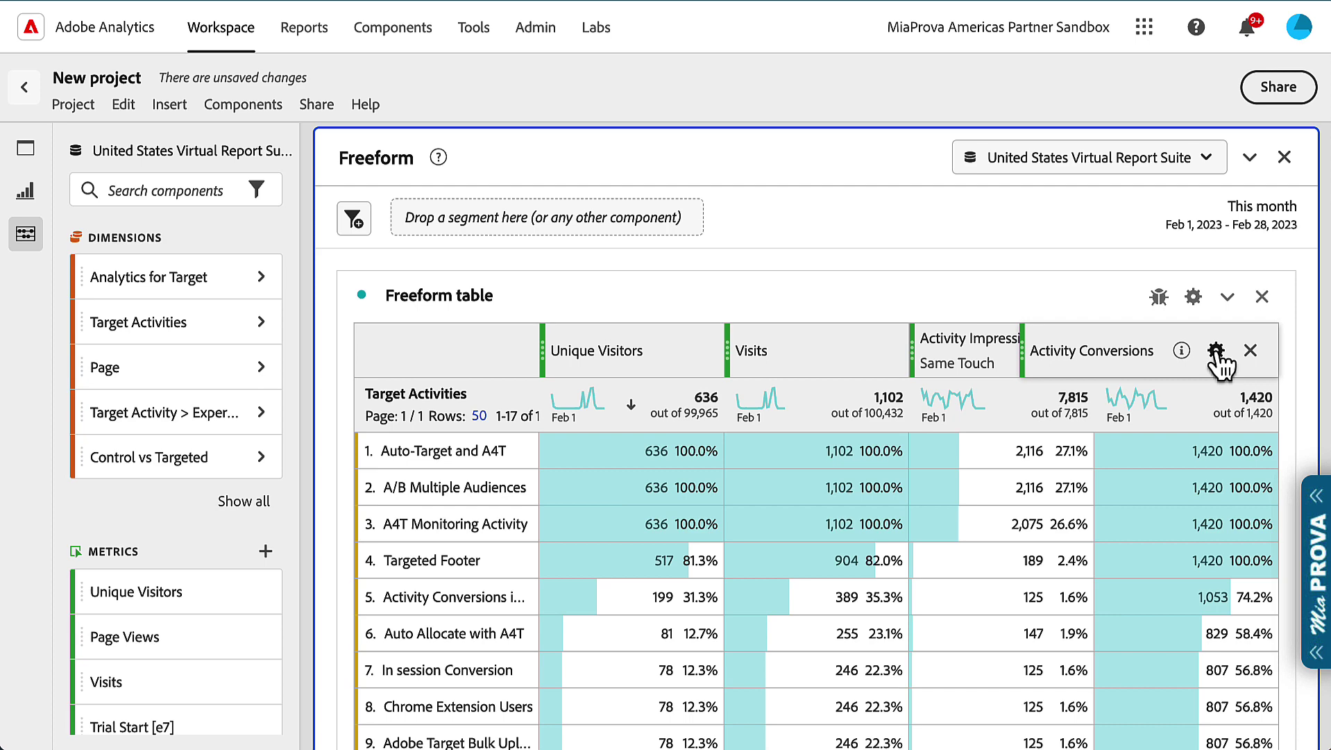
pyautogui.click(1216, 351)
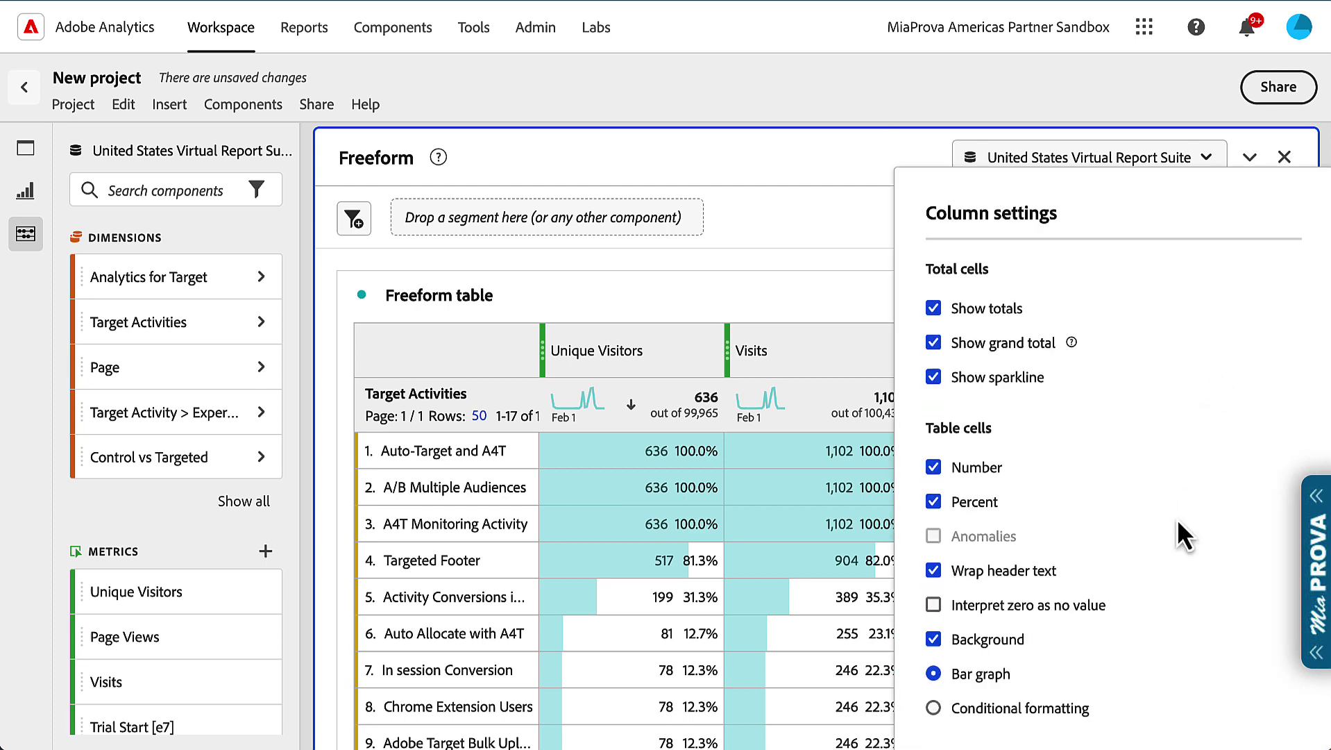
pyautogui.scroll(-3, 1177, 519)
pyautogui.click(1058, 709)
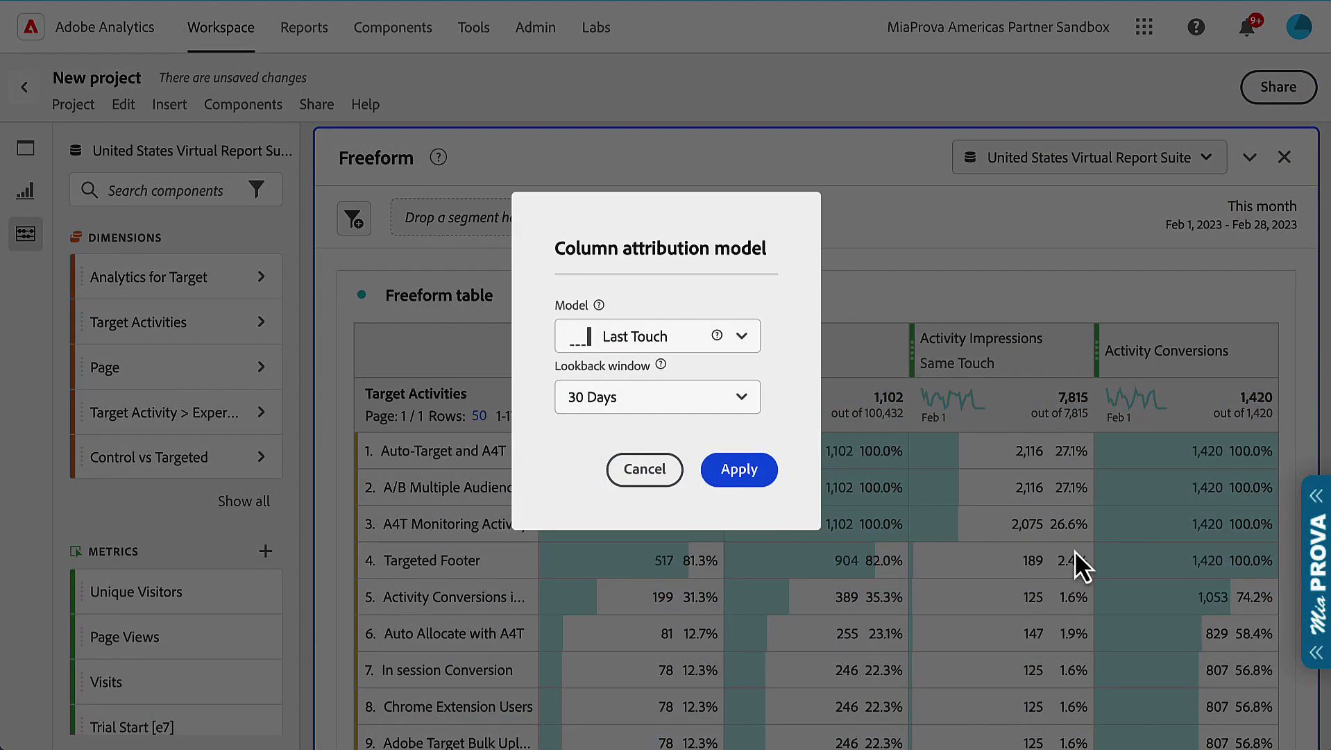
pyautogui.click(704, 339)
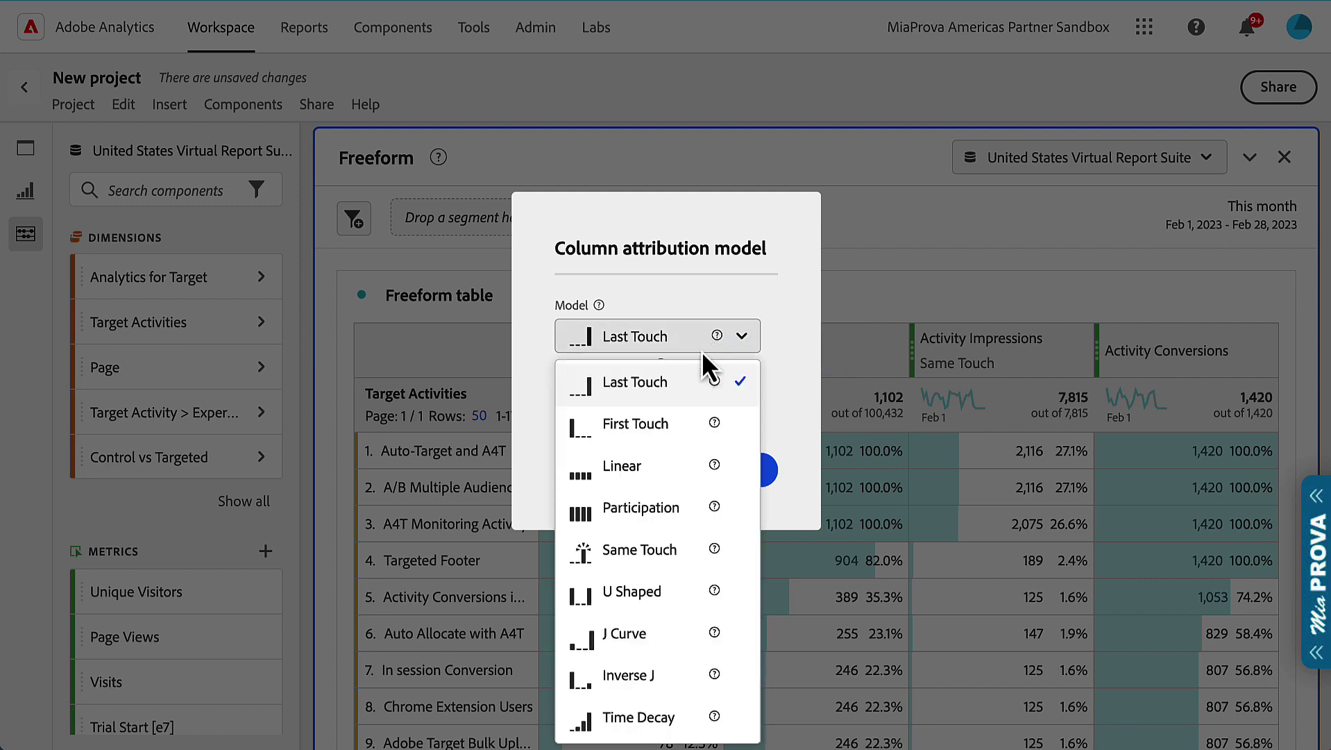
pyautogui.click(662, 563)
pyautogui.click(734, 474)
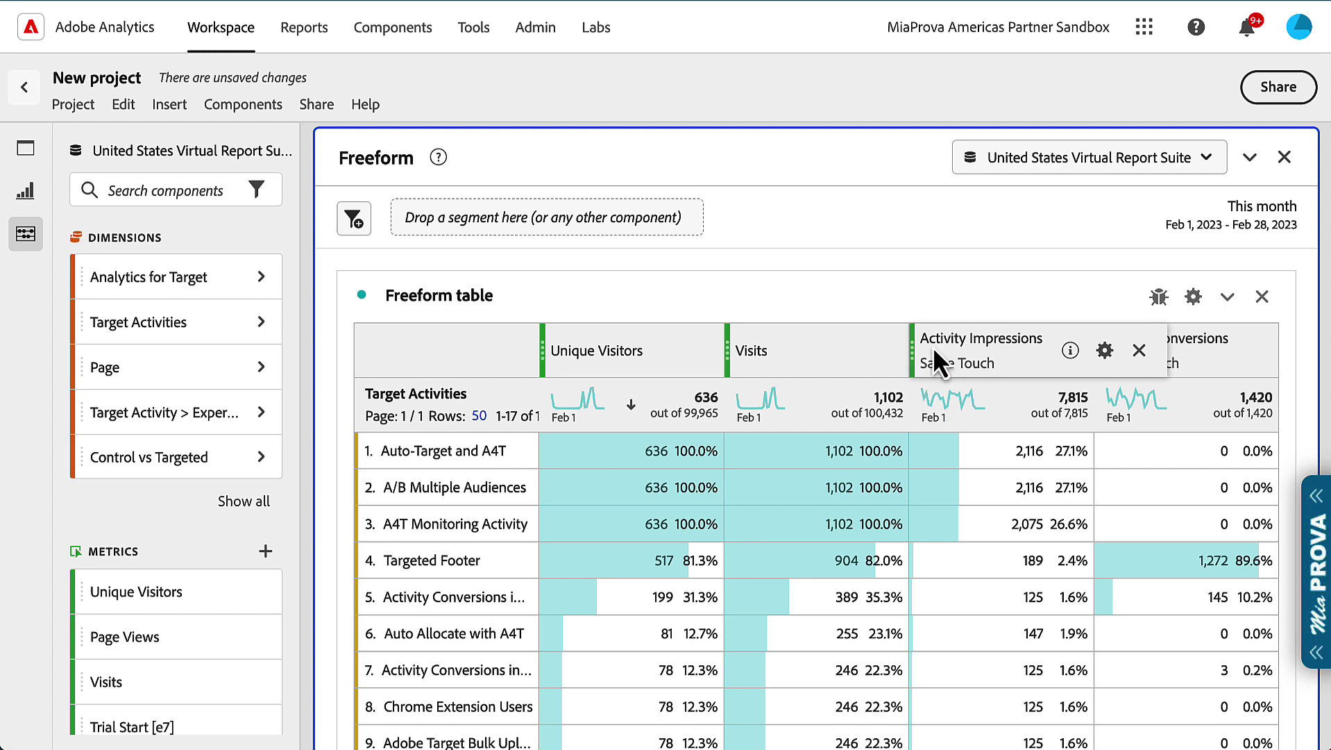
pyautogui.moveTo(1181, 355)
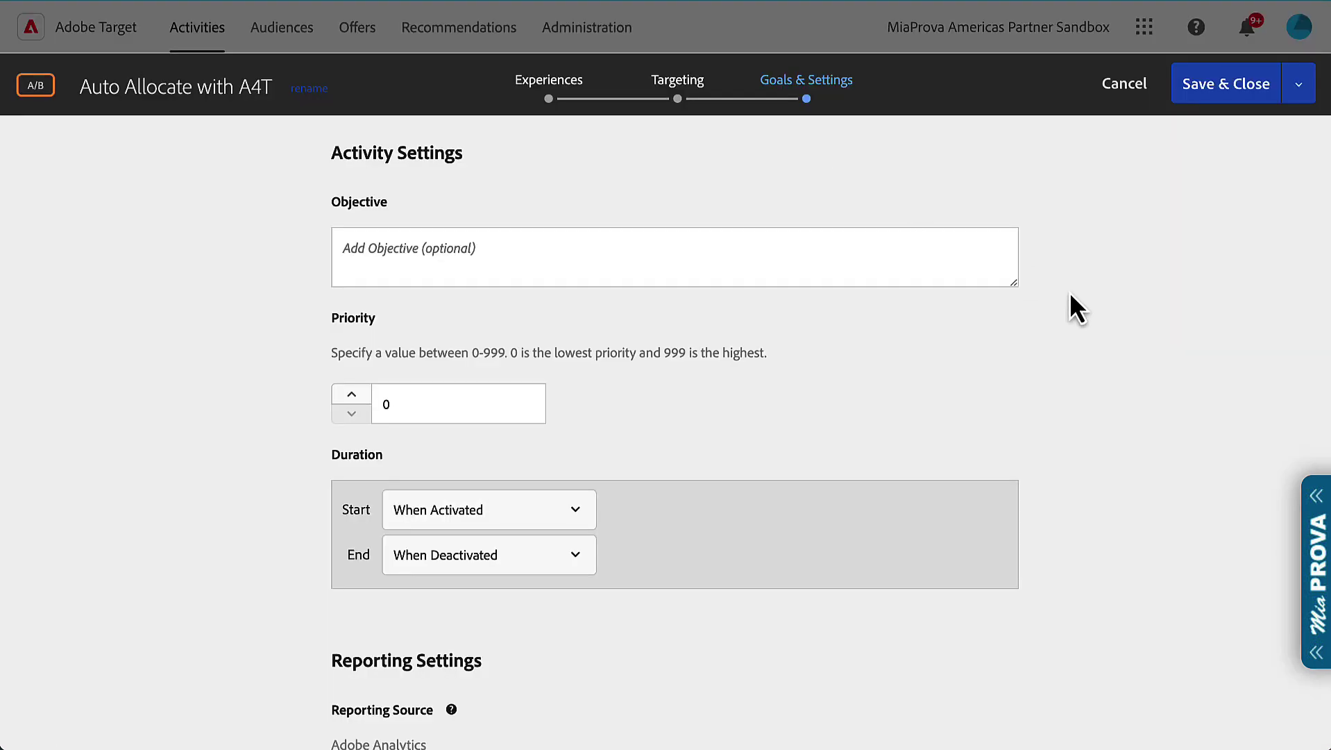
pyautogui.scroll(1, 1069, 291)
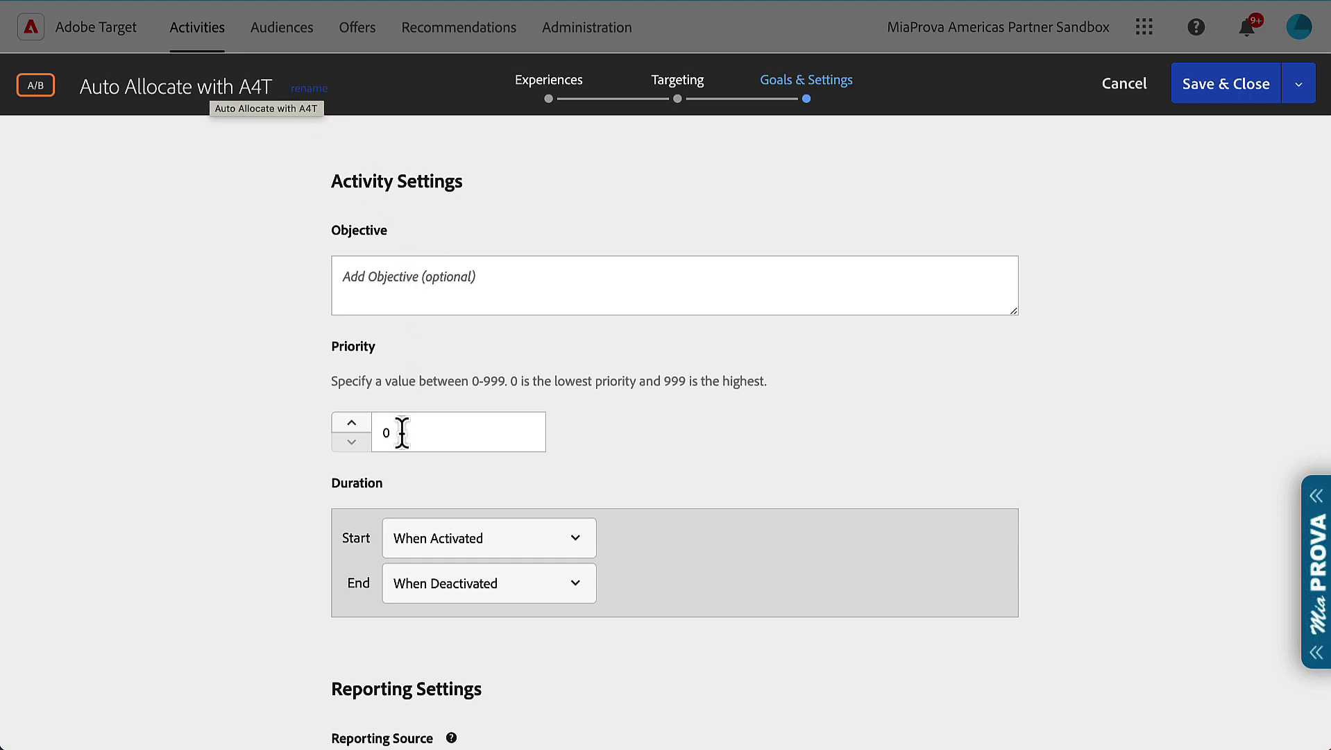
pyautogui.scroll(-3, 401, 431)
pyautogui.moveTo(451, 552)
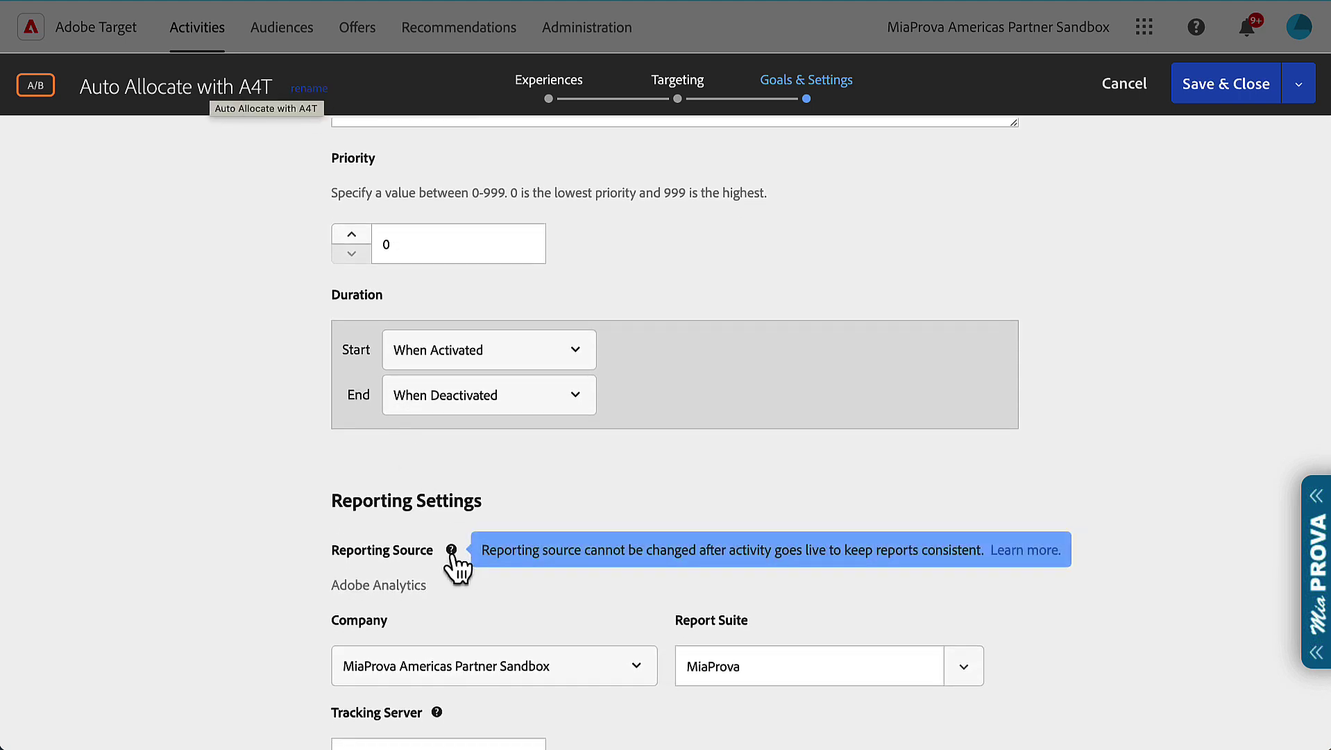
pyautogui.moveTo(338, 585); pyautogui.dragTo(415, 584)
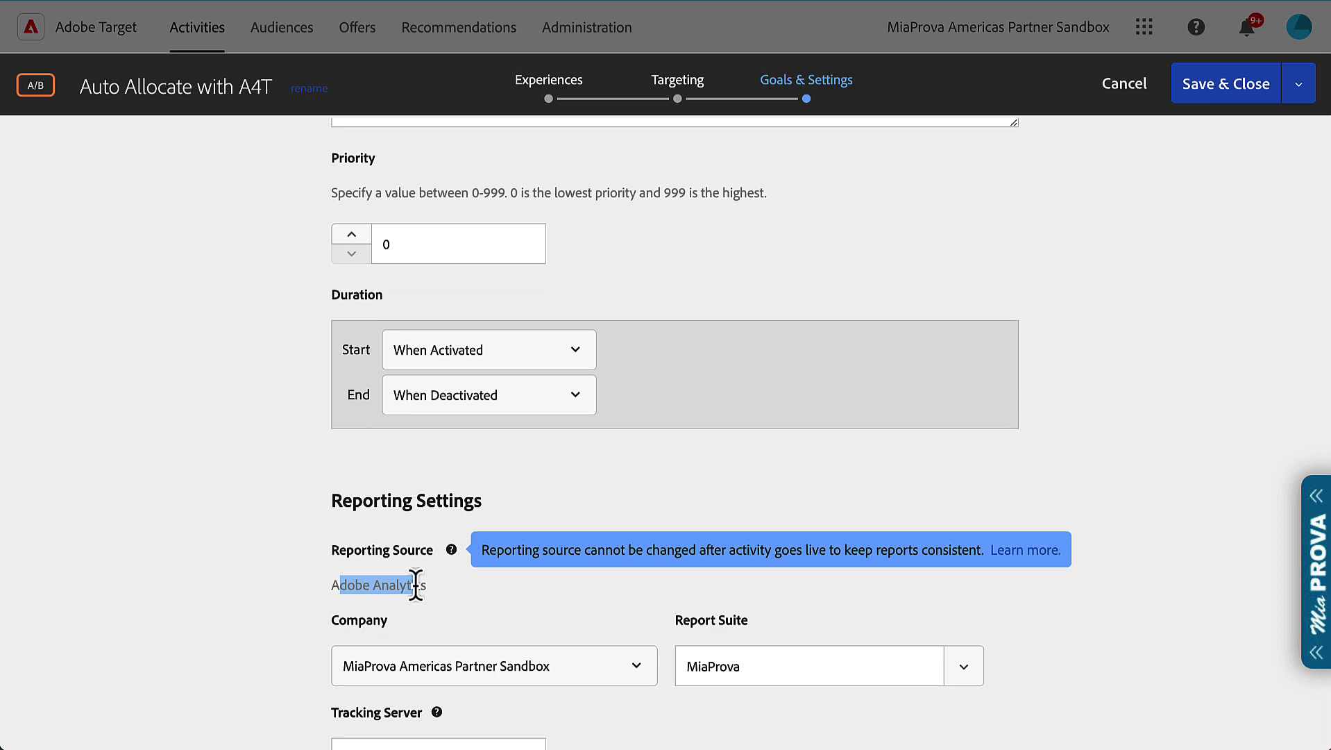
pyautogui.click(415, 584)
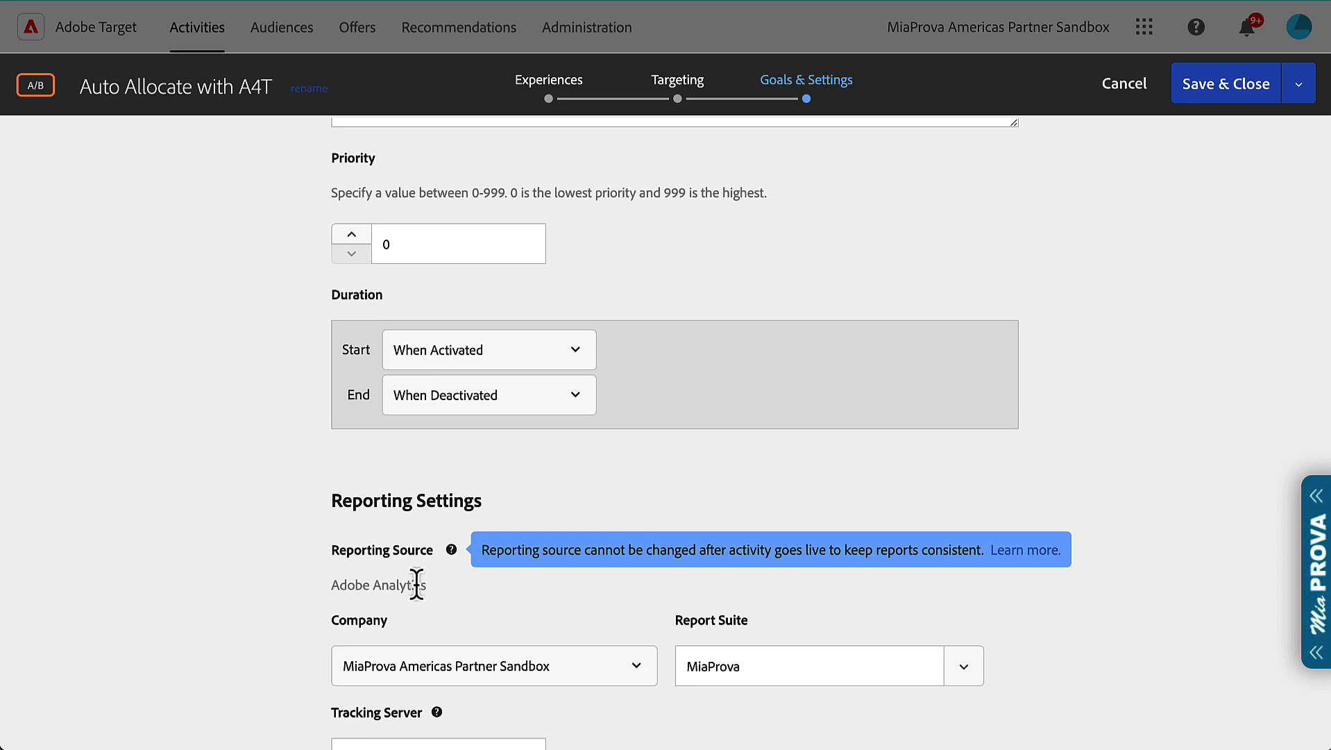
pyautogui.moveTo(421, 584); pyautogui.dragTo(351, 584)
pyautogui.click(330, 584)
# Expand Goal Metric, keep Conversion, and change the action from Viewed a page to Clicked an element.
pyautogui.scroll(-3, 330, 584)
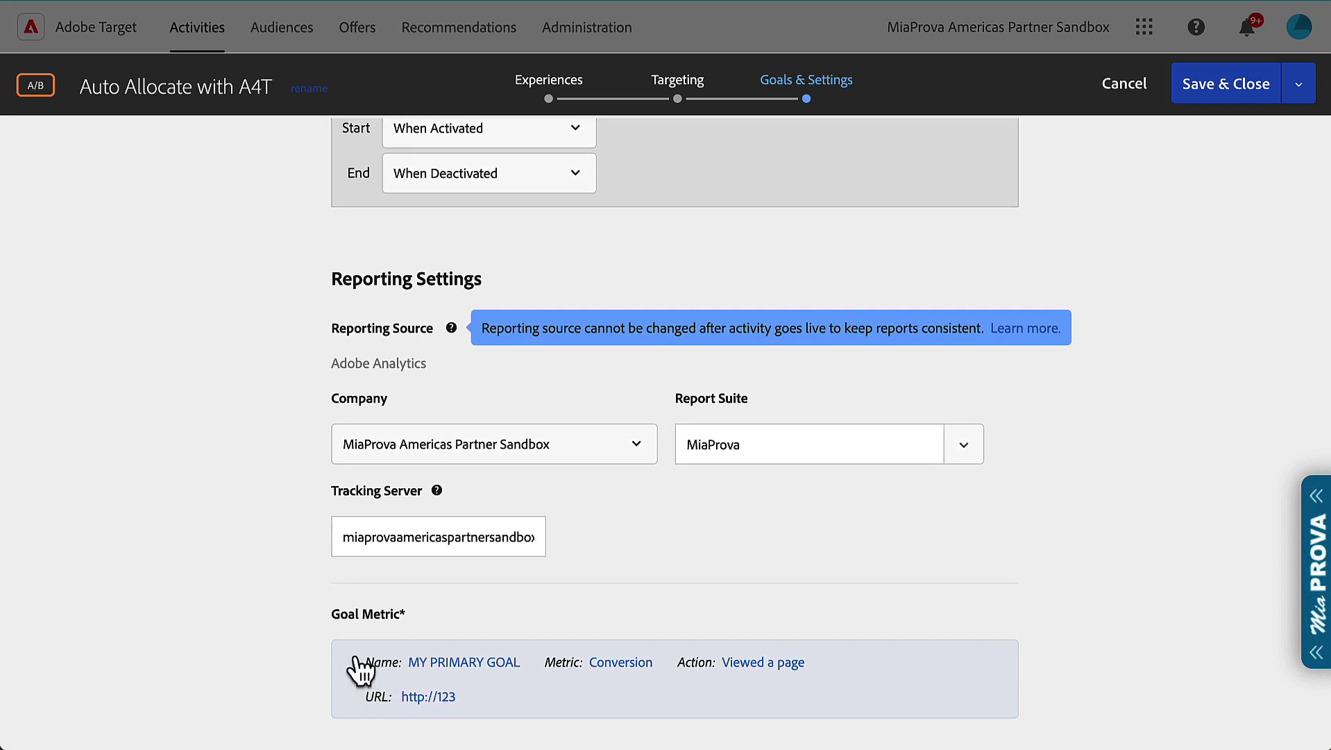
pyautogui.click(354, 665)
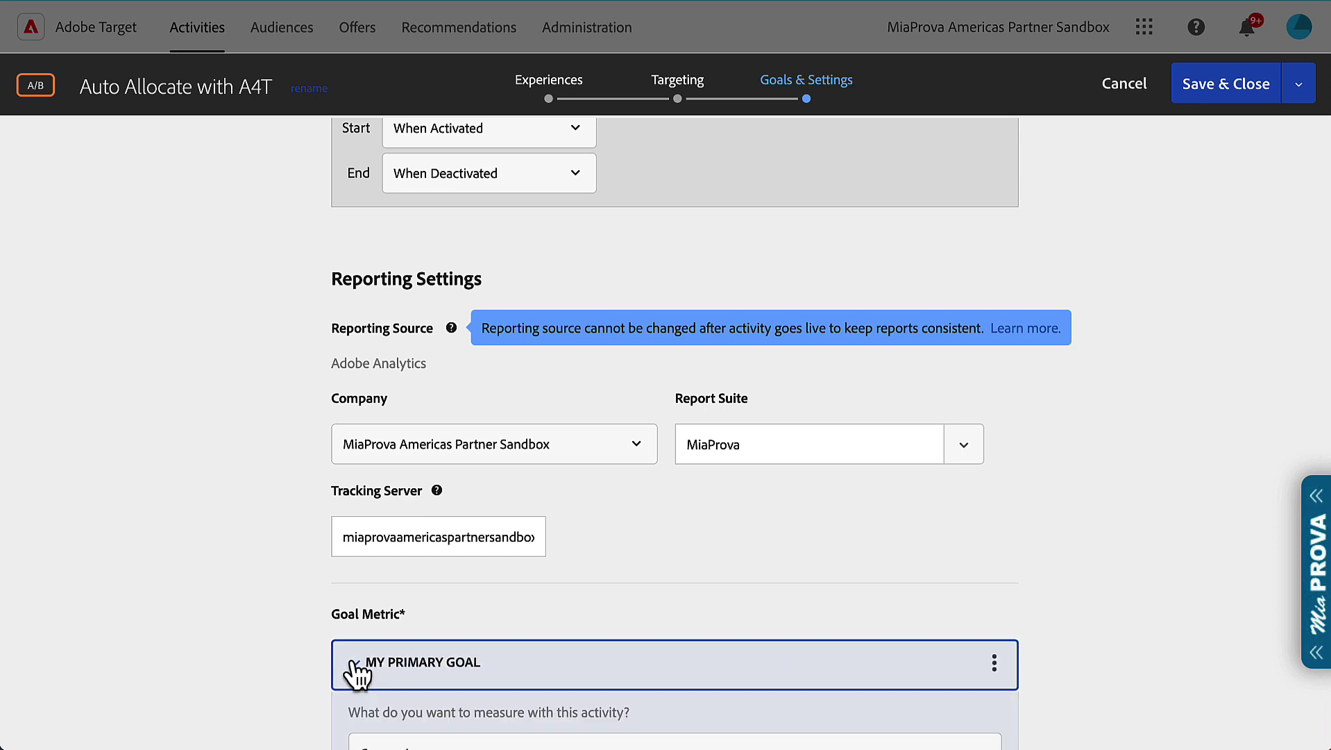
pyautogui.scroll(-3, 375, 618)
pyautogui.click(427, 594)
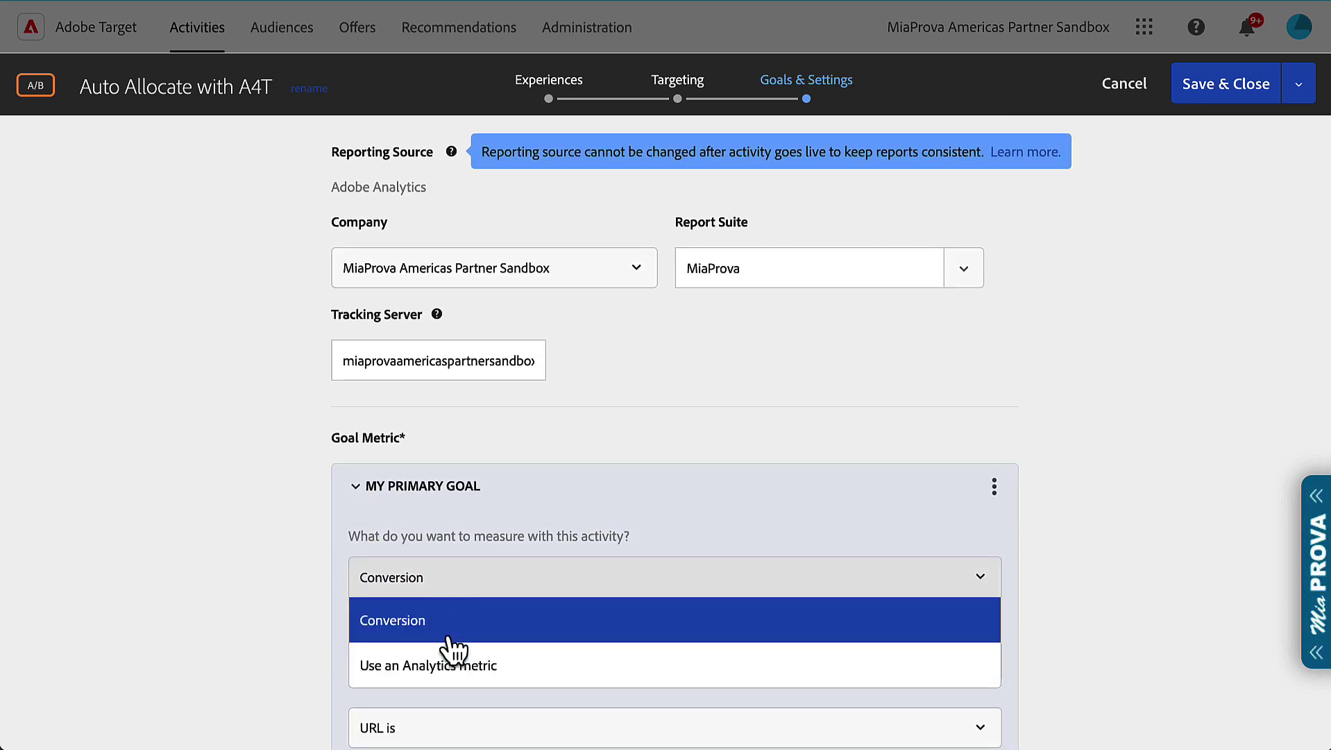
pyautogui.click(449, 627)
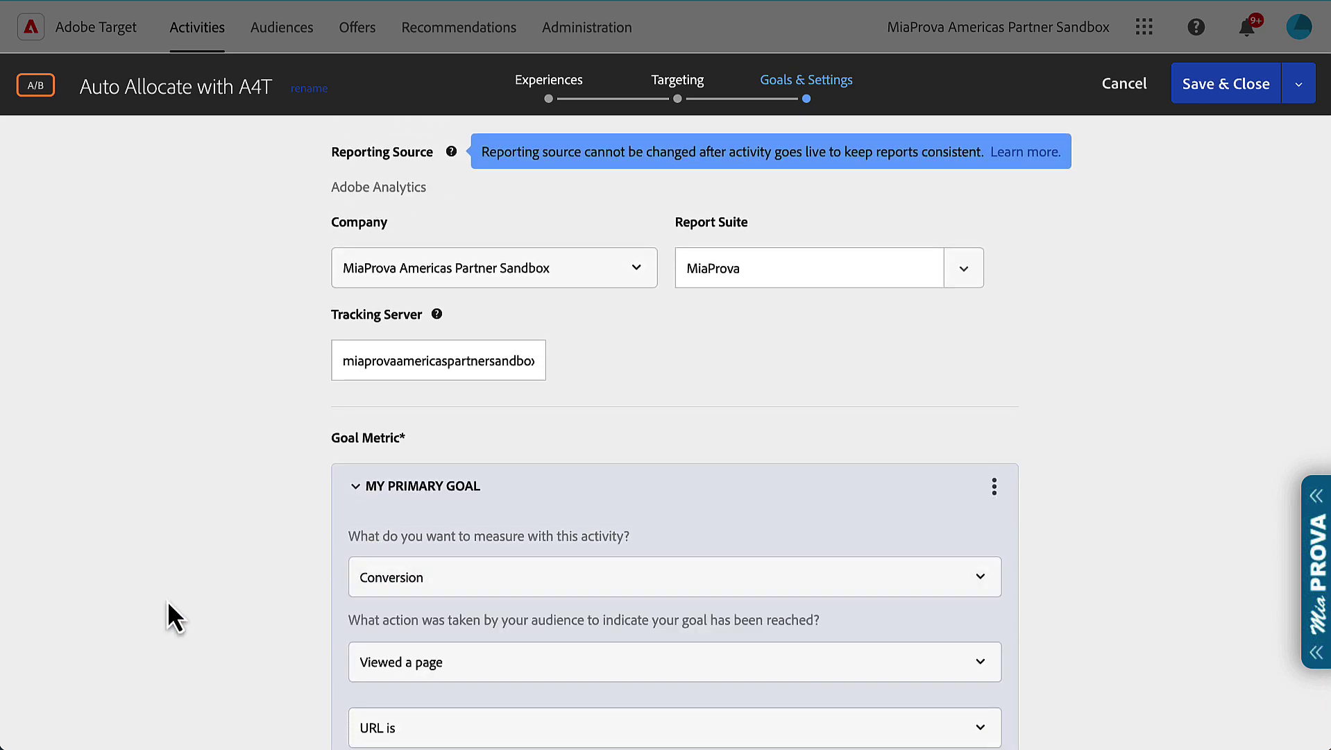
pyautogui.click(452, 663)
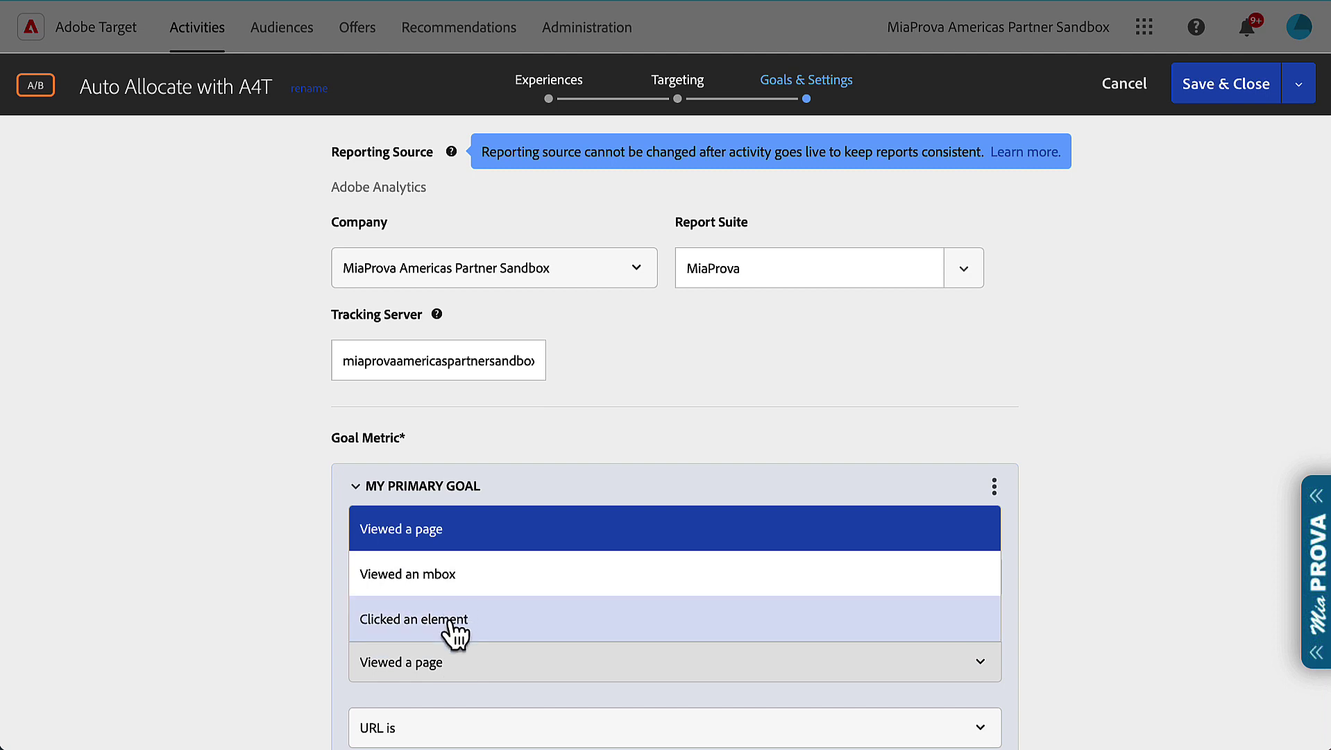
pyautogui.scroll(-2, 451, 628)
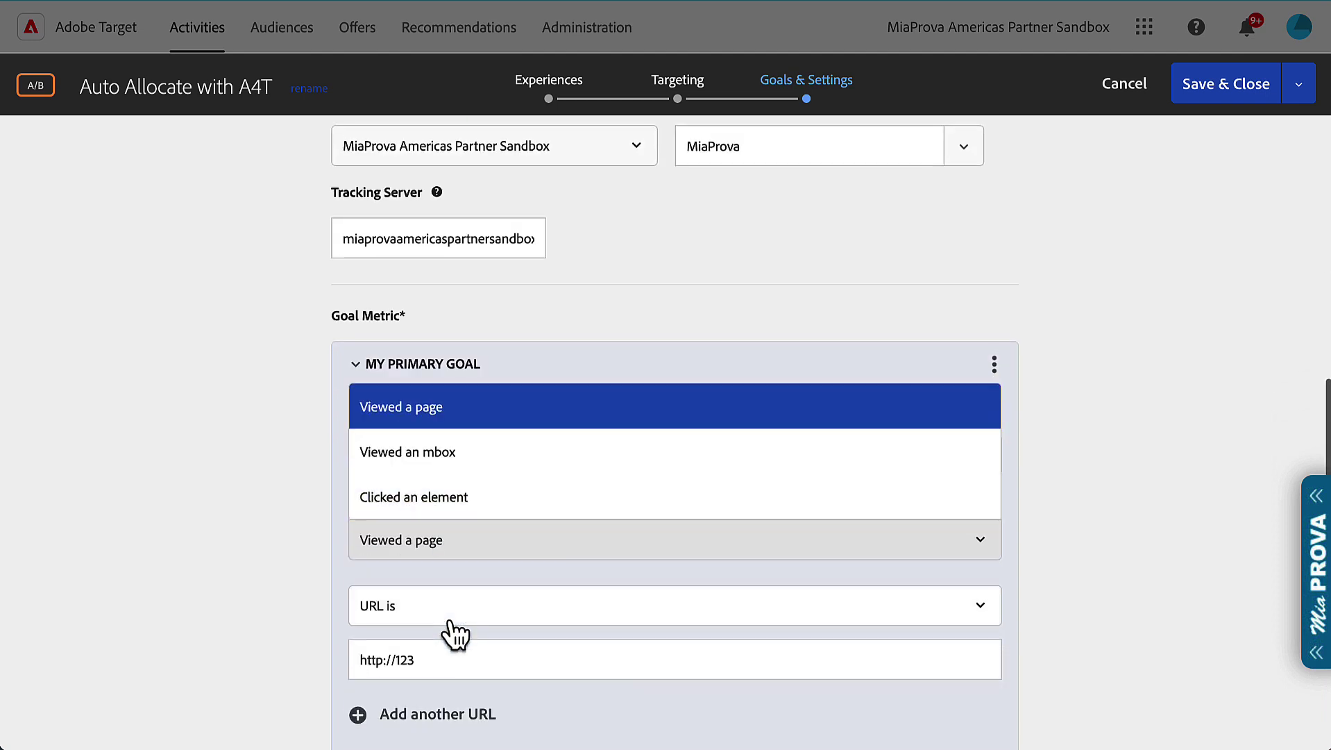
pyautogui.click(456, 496)
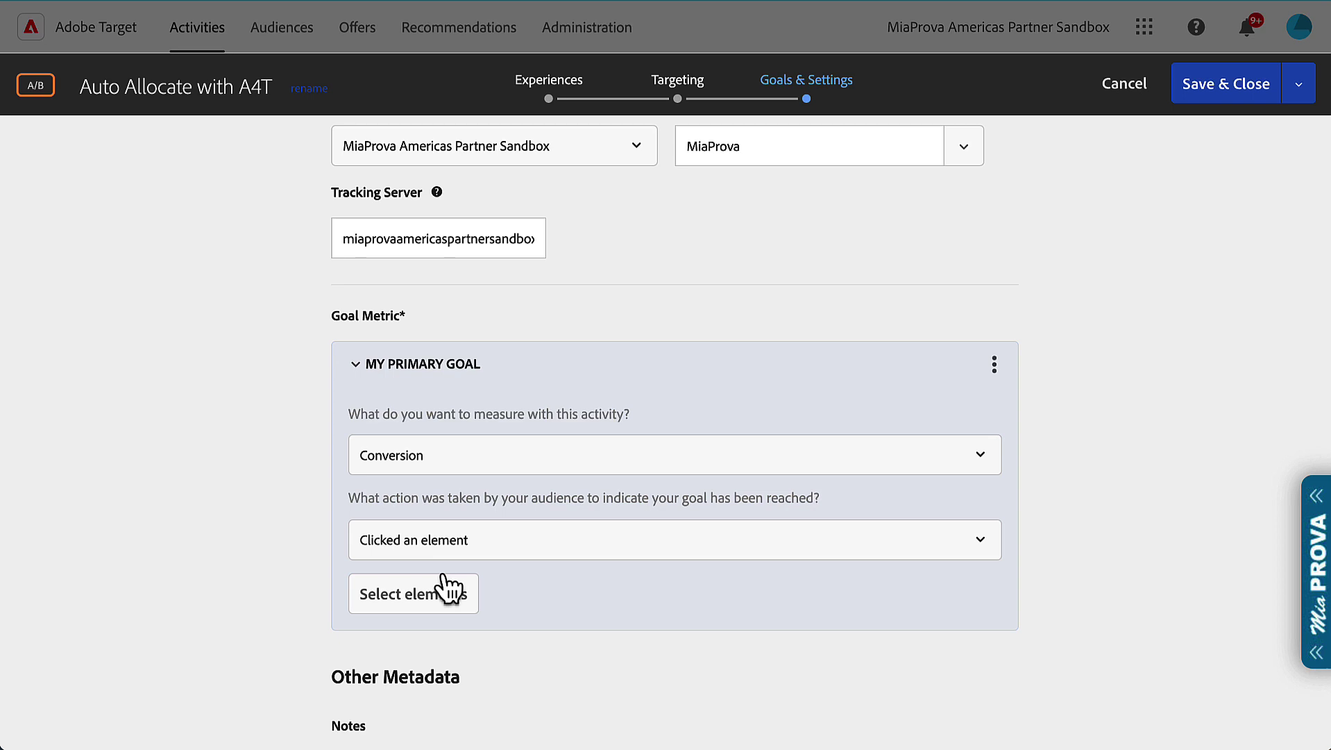
# Select the Learn more link as the click-tracked element and save it.
pyautogui.click(434, 607)
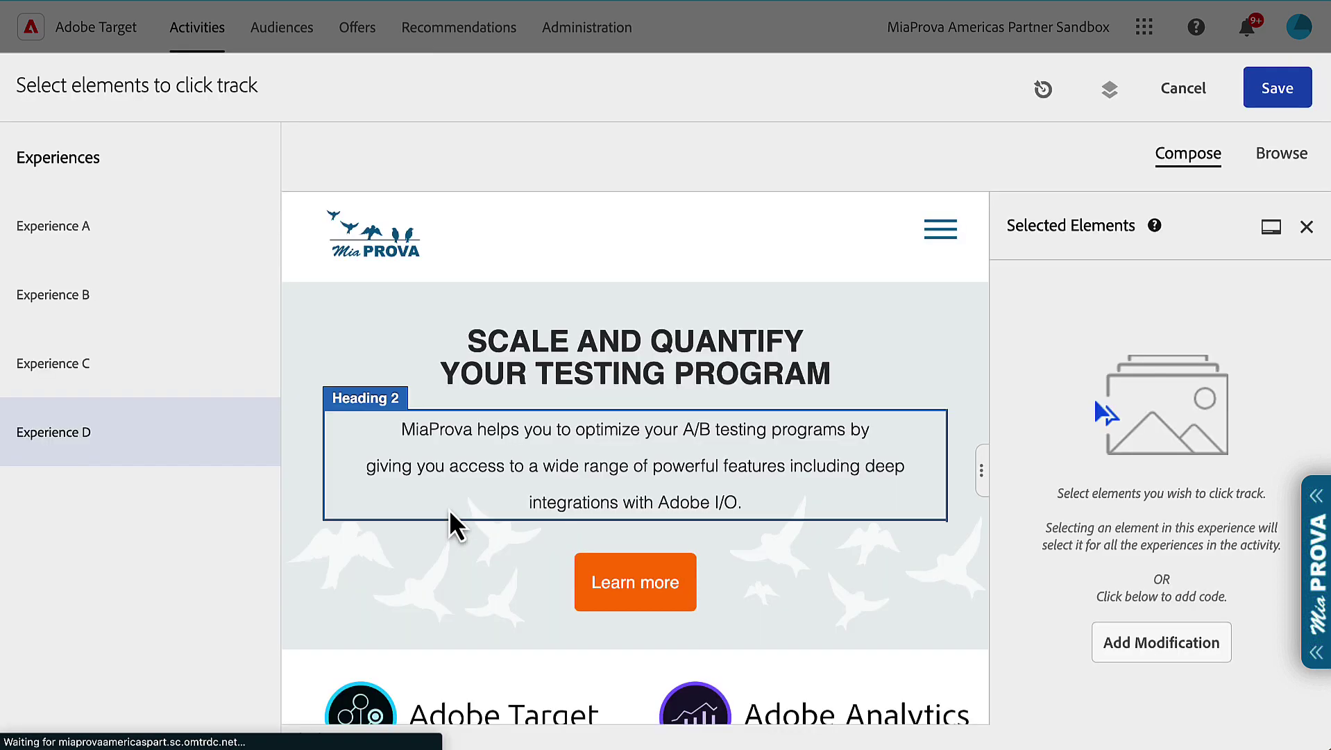
pyautogui.scroll(-1, 607, 492)
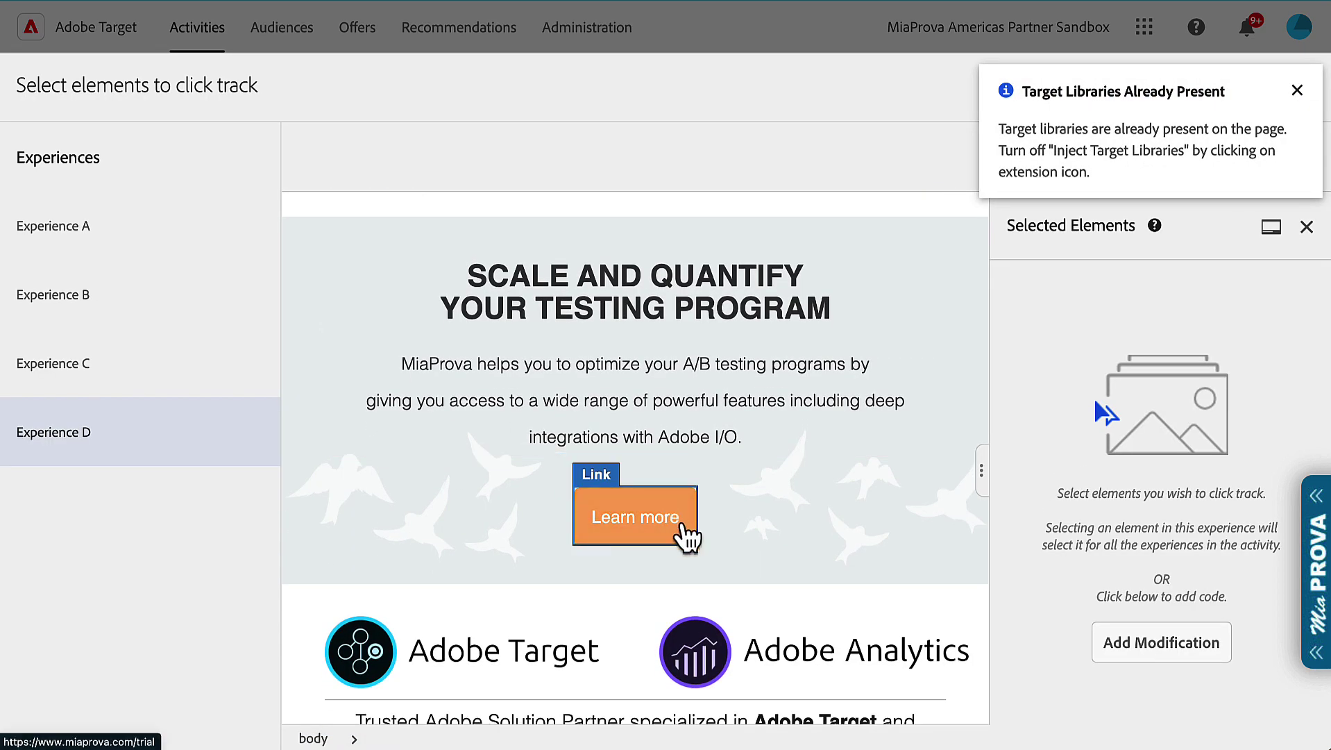
pyautogui.click(680, 535)
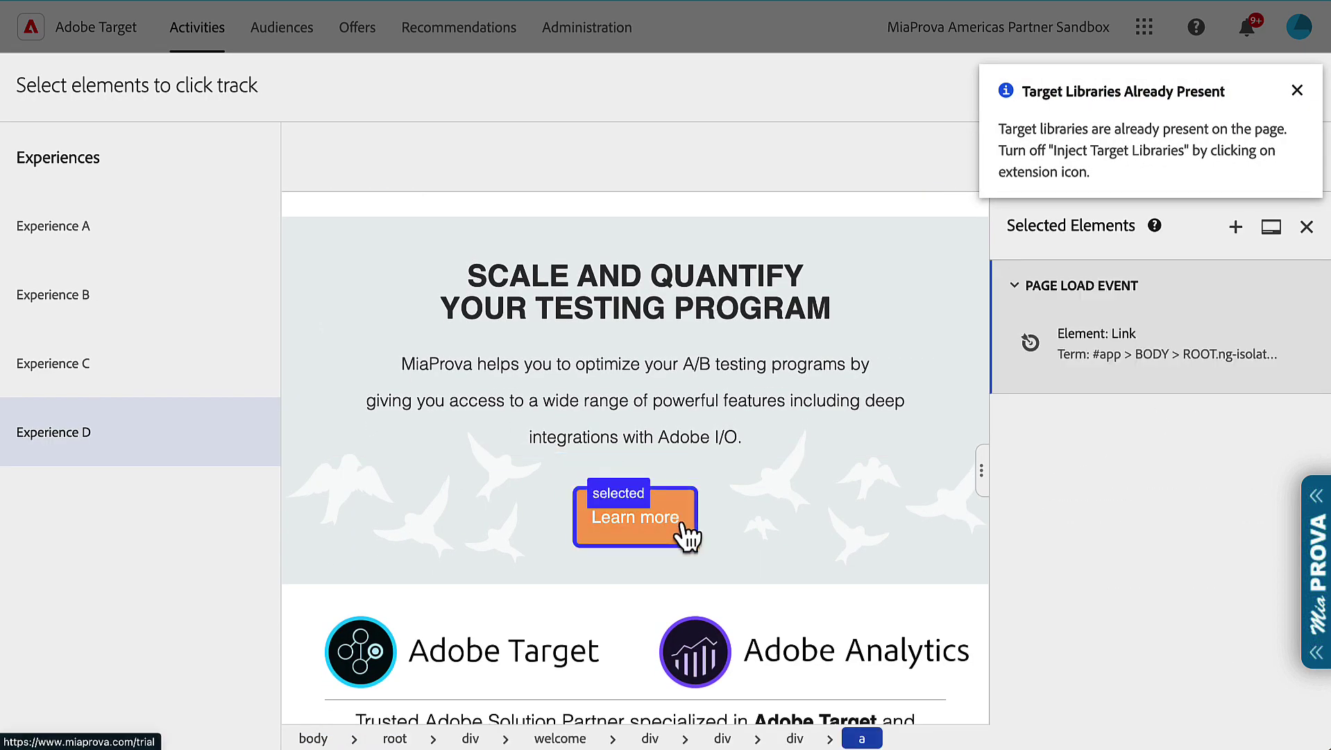
pyautogui.click(1298, 90)
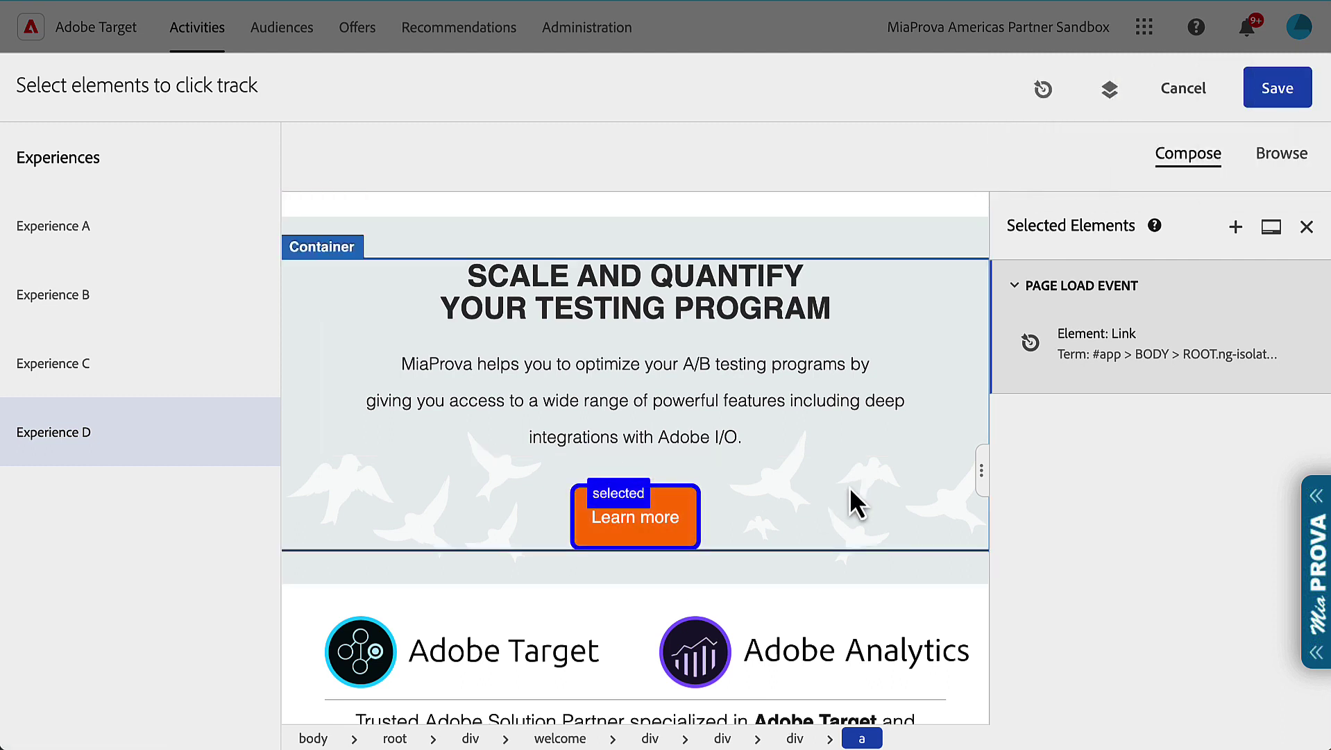
pyautogui.click(1257, 111)
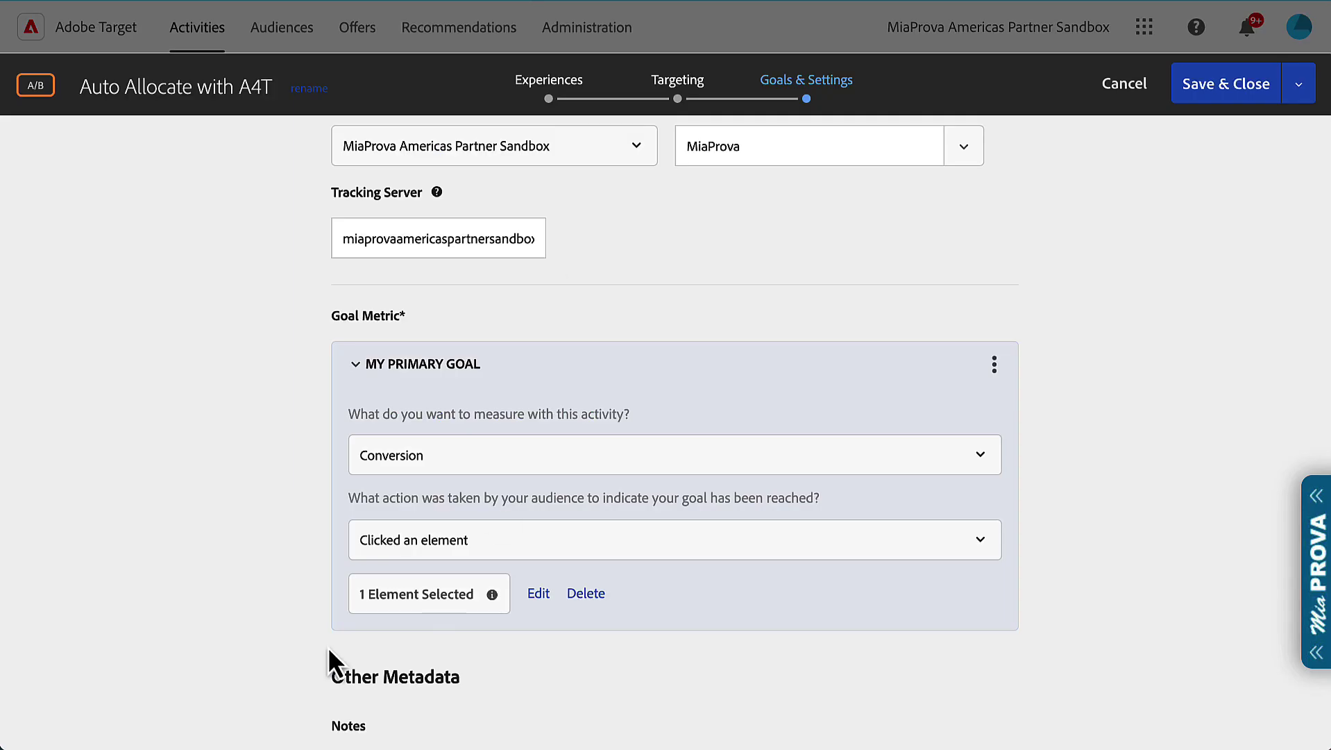
# Keep Conversion as the measurement and change the goal action to Viewed an mbox.
pyautogui.click(514, 458)
pyautogui.click(229, 484)
pyautogui.click(457, 455)
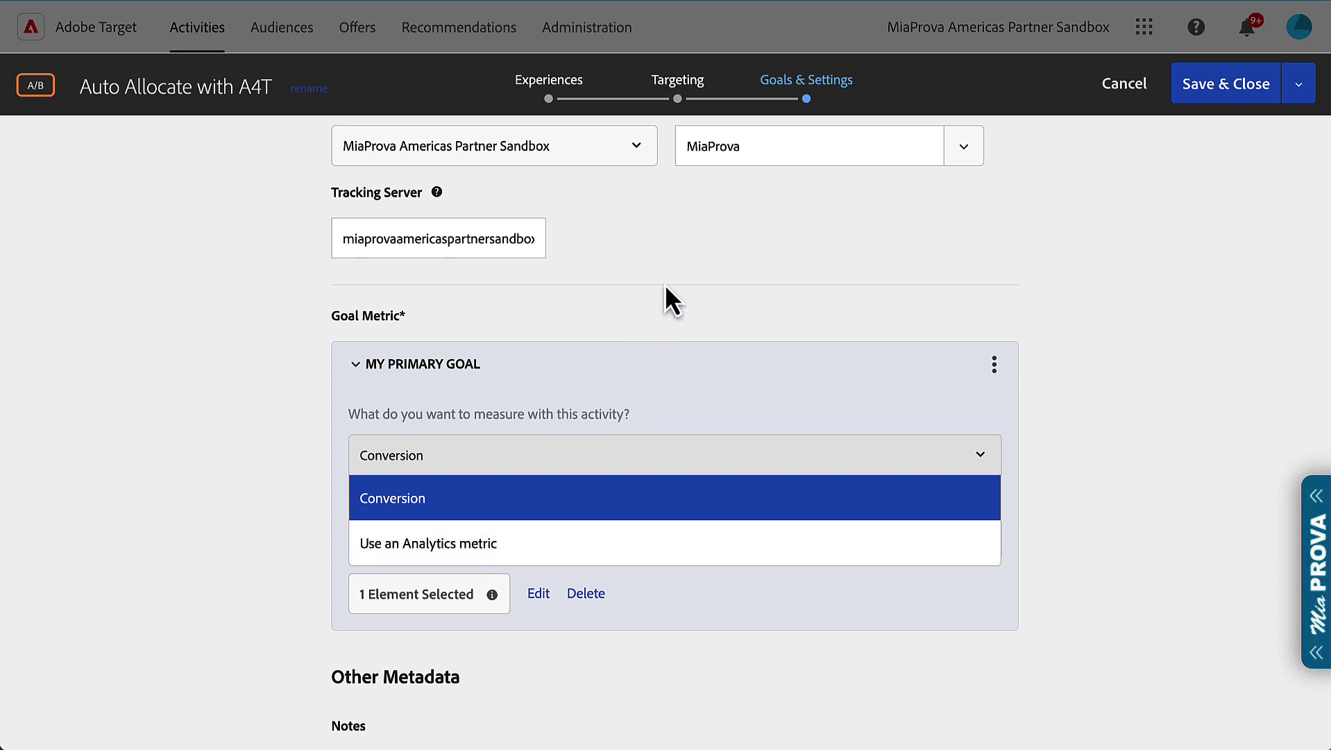
pyautogui.scroll(3, 666, 288)
pyautogui.scroll(-2, 665, 284)
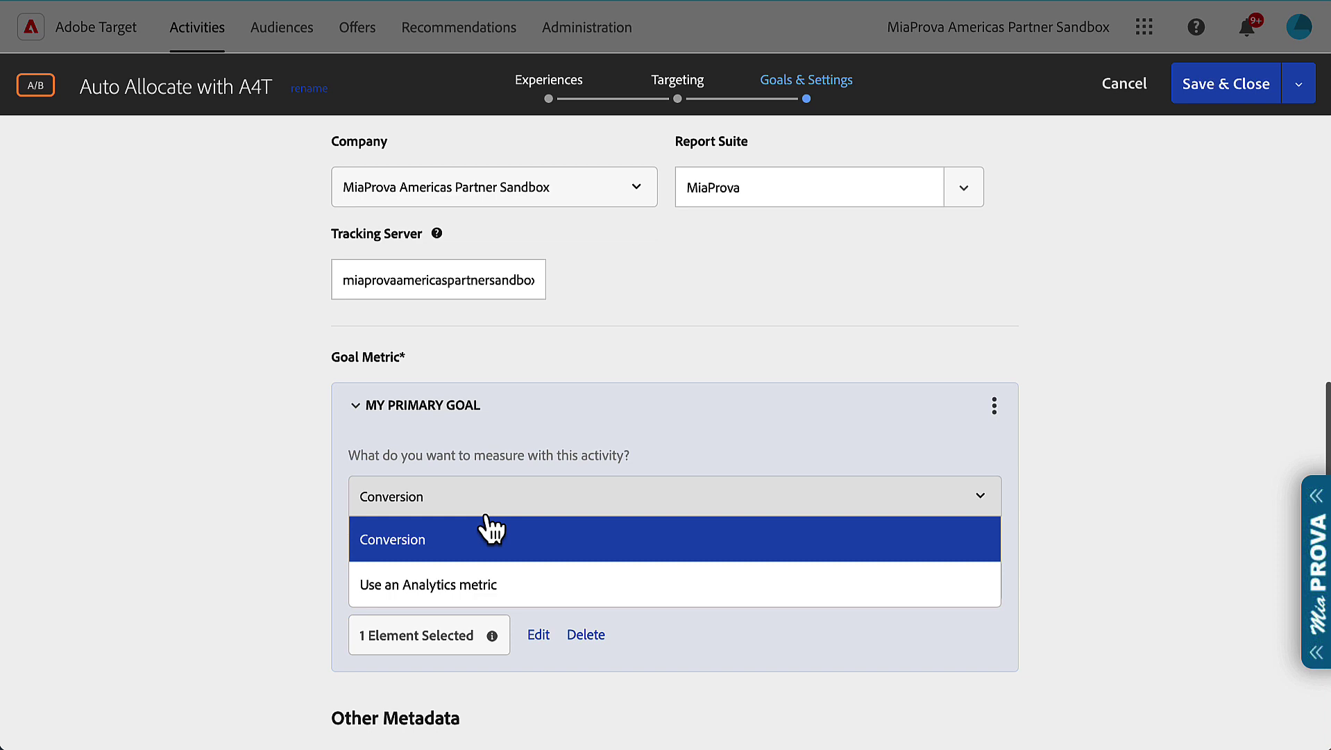
pyautogui.click(378, 559)
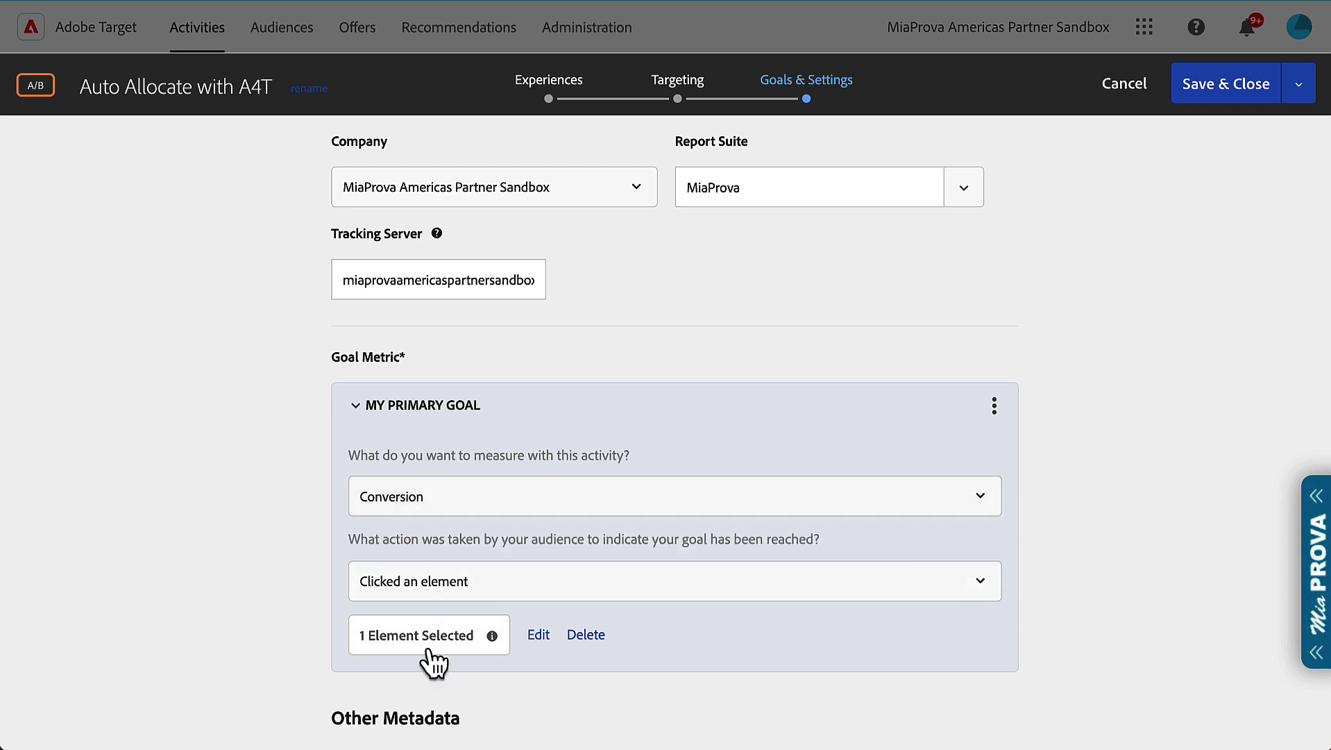
pyautogui.click(519, 589)
pyautogui.click(488, 672)
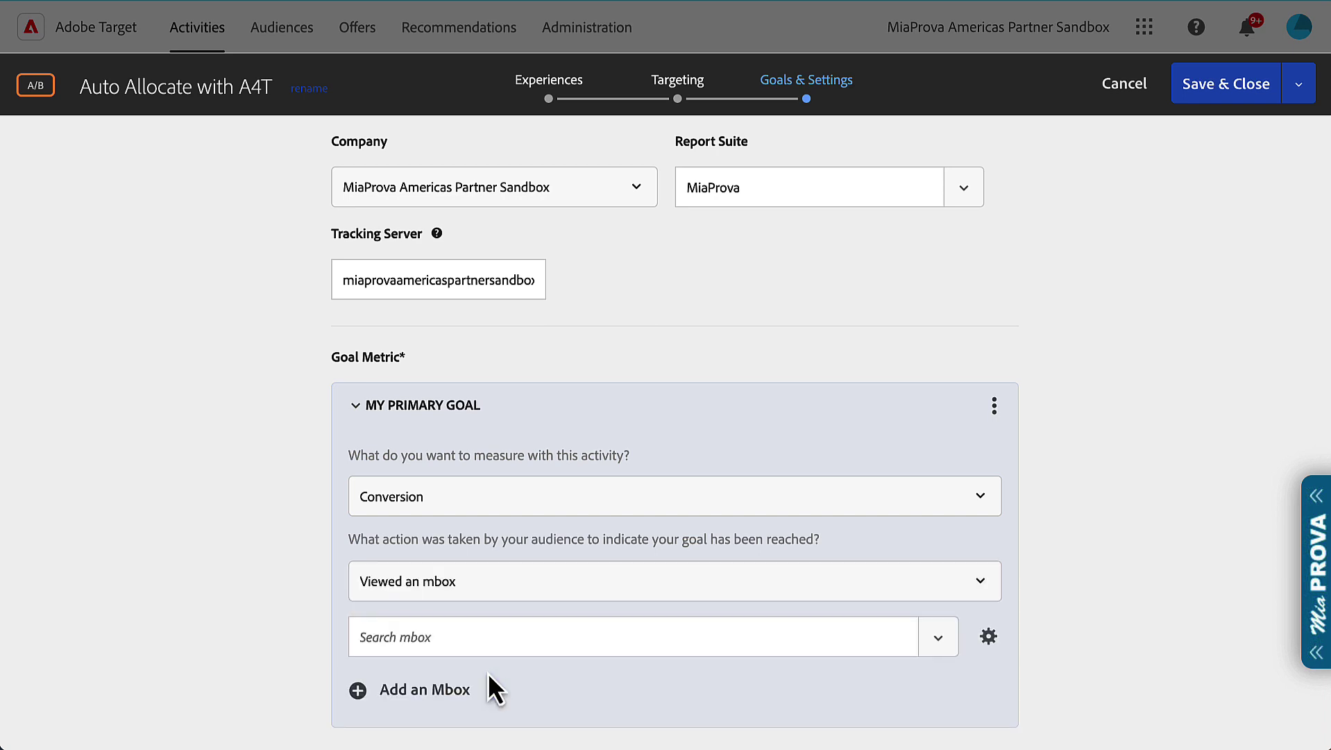
# Search for 'arget' and choose target-global-mbox as the goal's viewed mbox.
pyautogui.click(496, 623)
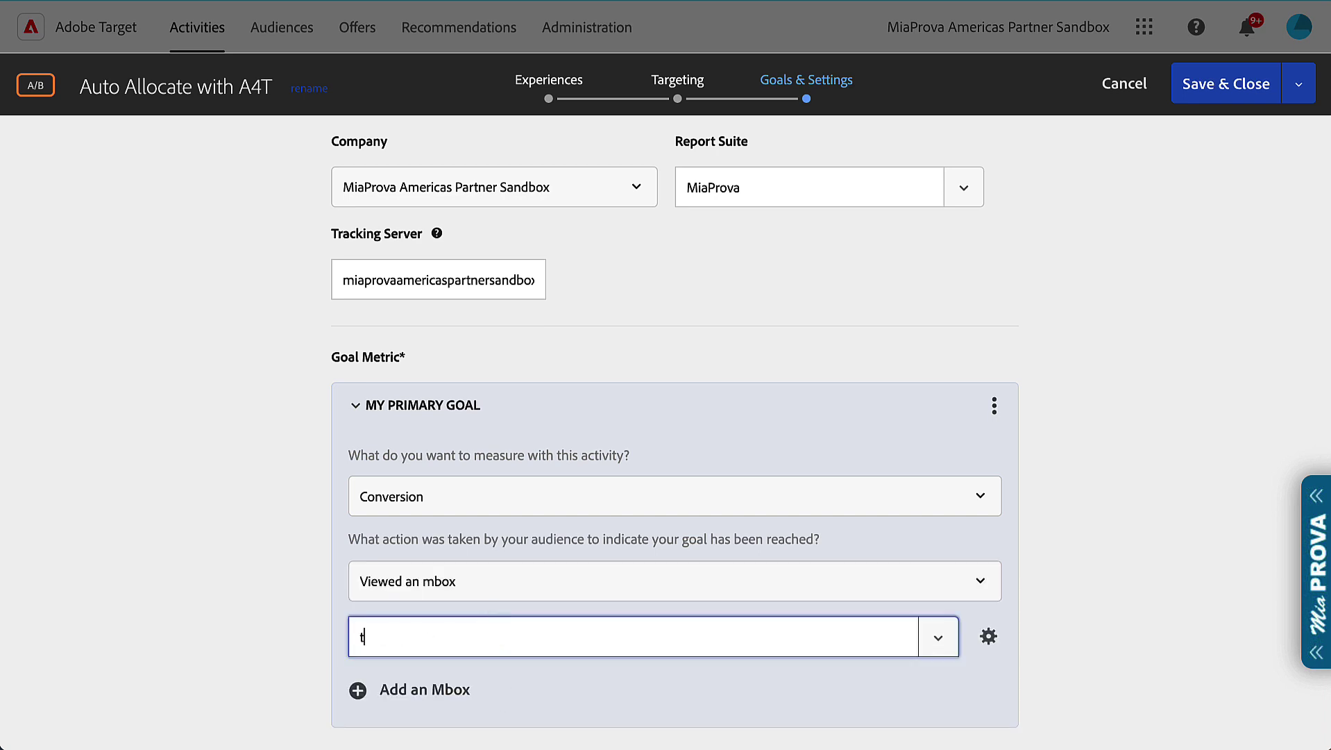
pyautogui.write('arget')
pyautogui.click(427, 690)
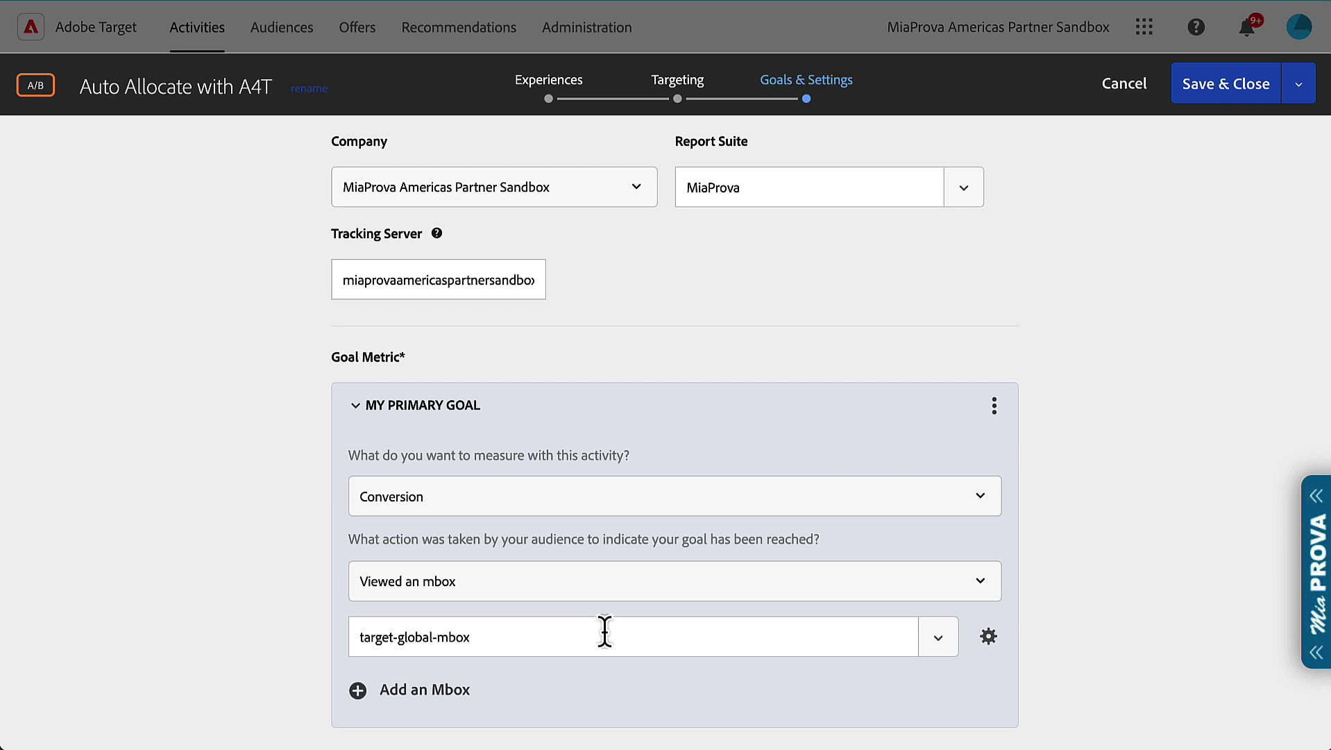
# Review the mbox goal's extra options and action list without changing them.
pyautogui.click(989, 637)
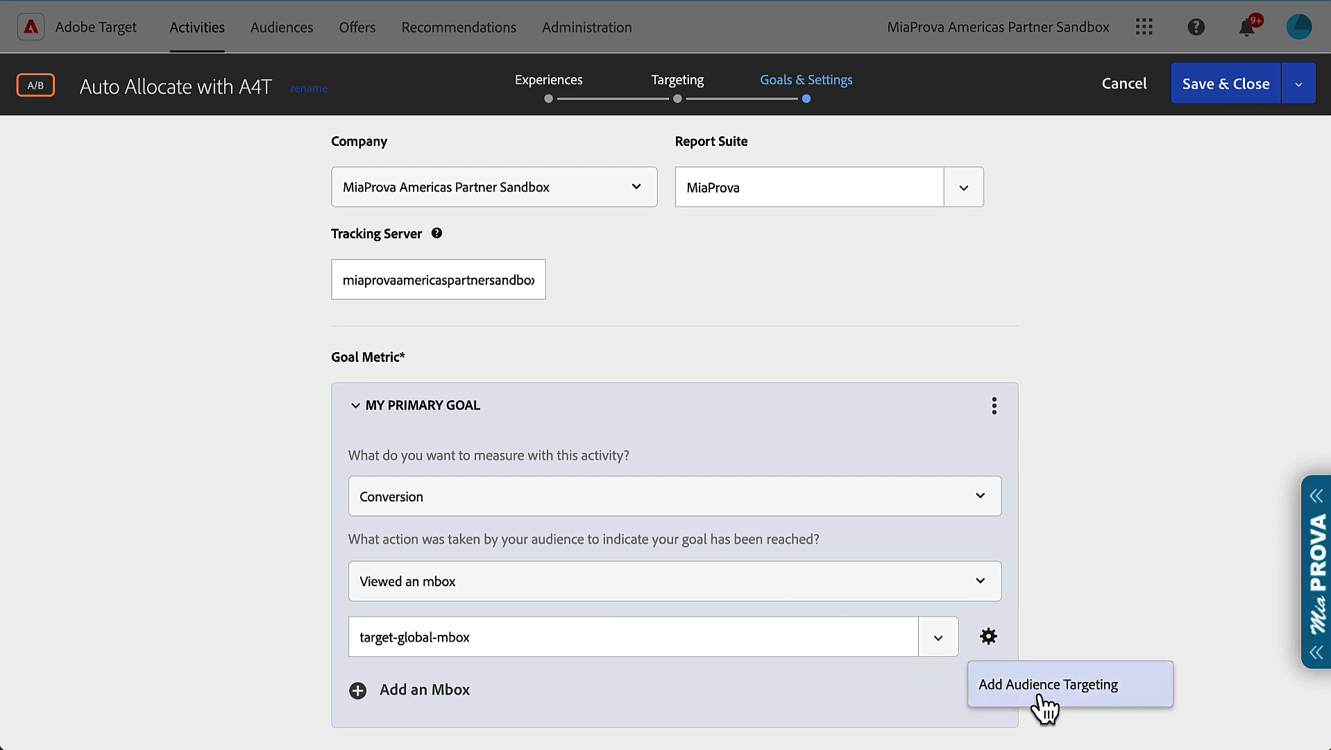
pyautogui.click(646, 585)
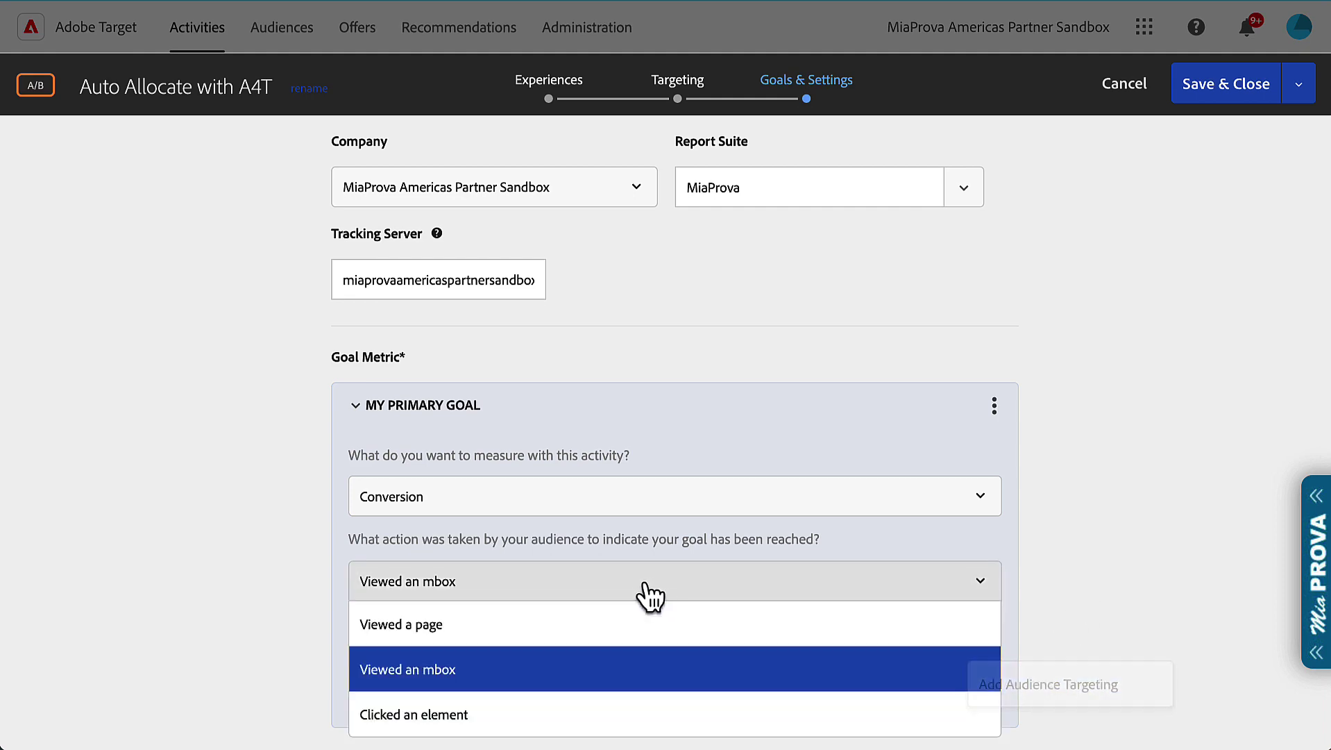
pyautogui.click(177, 381)
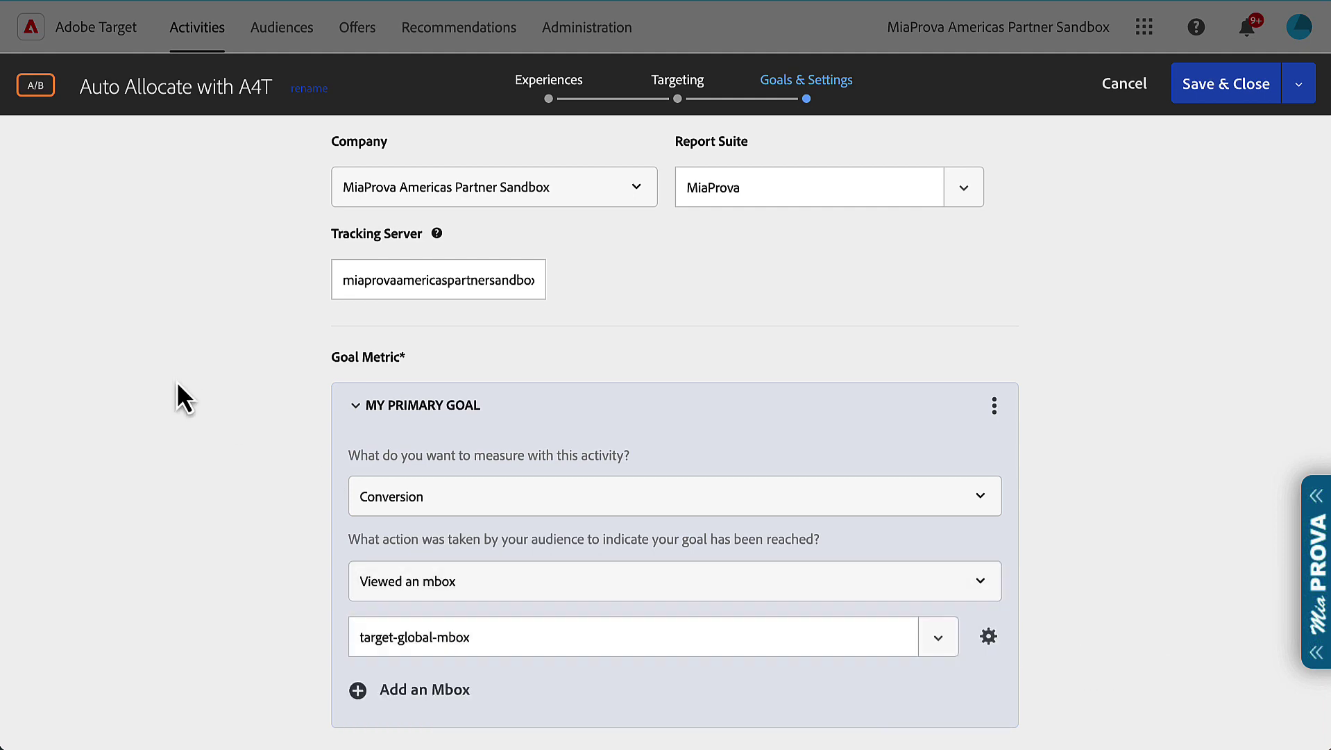